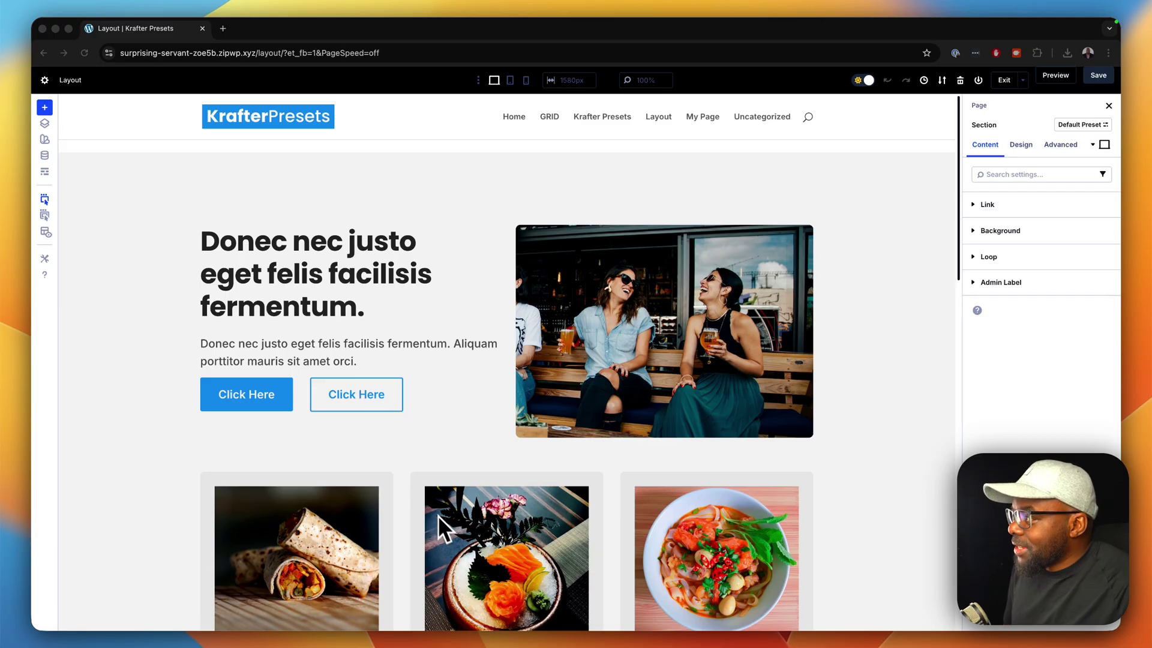
- Inspect the hero heading and change its class attribute value from the 5xl size to sk-heading-6xl
click(44, 139)
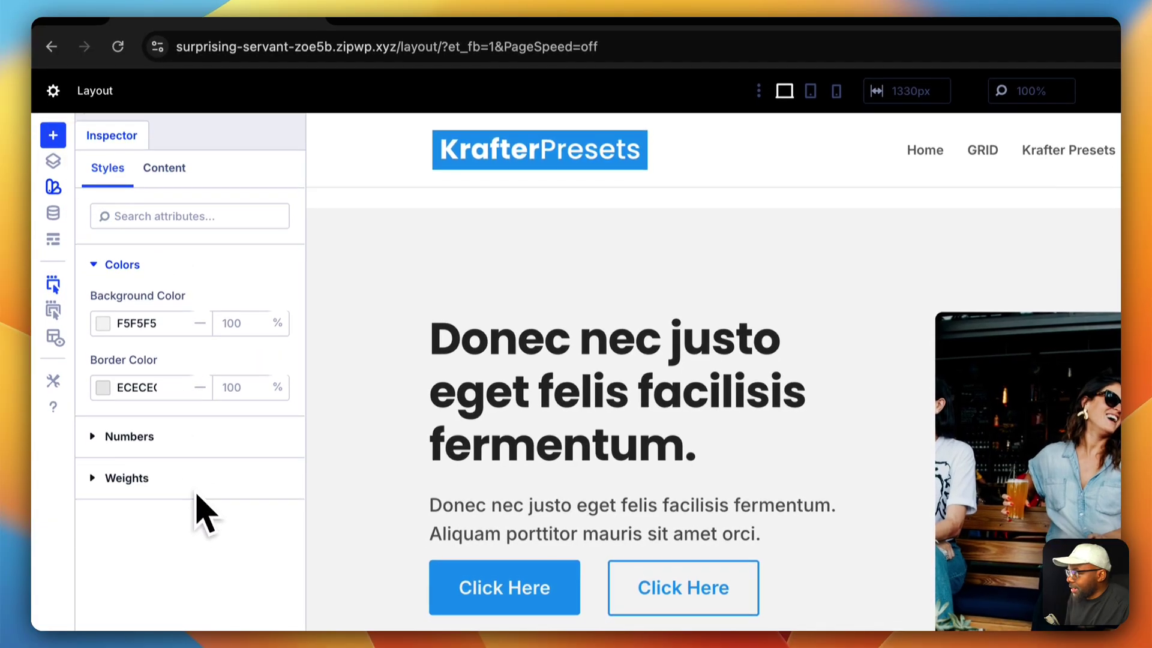
click(53, 186)
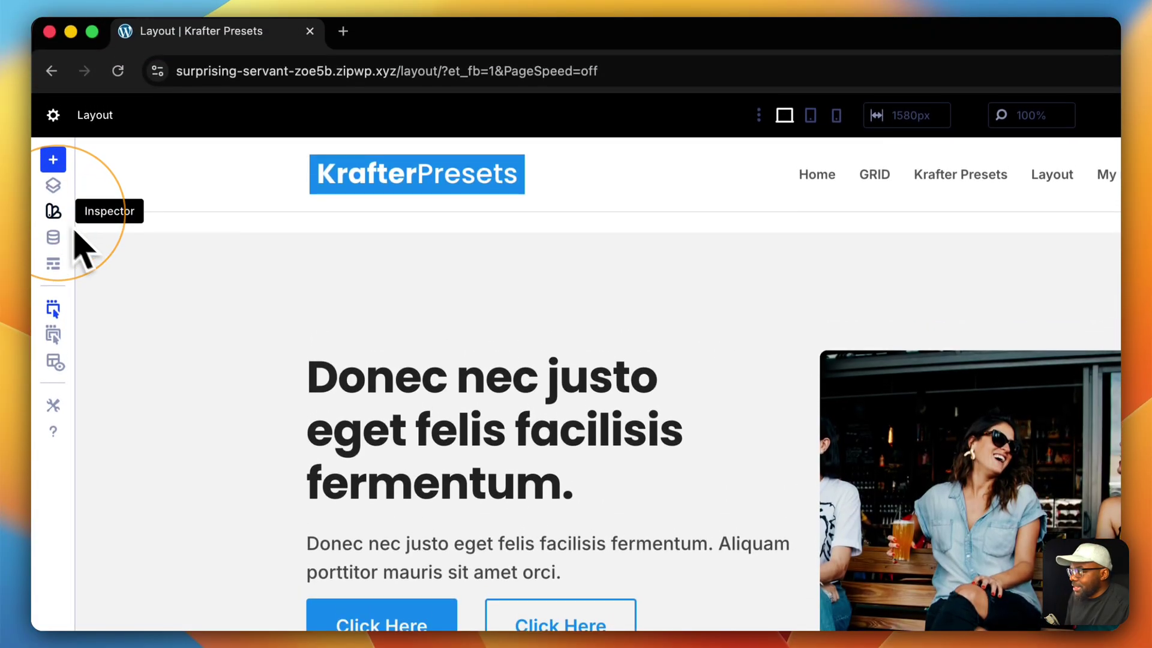
click(355, 386)
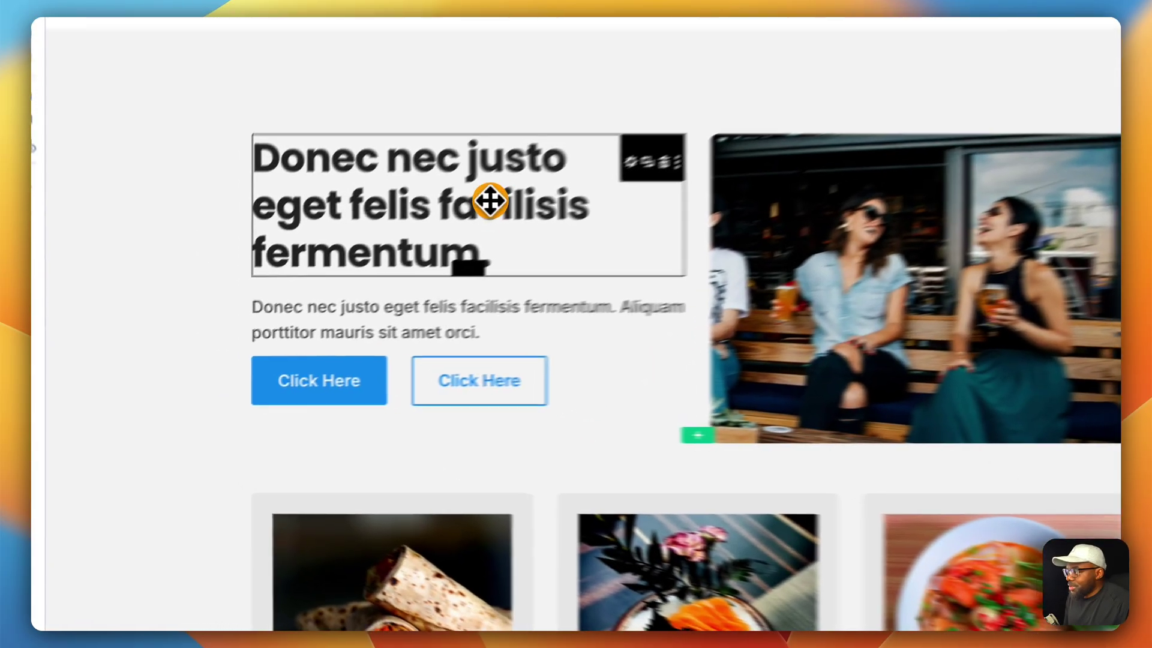
right_click(365, 270)
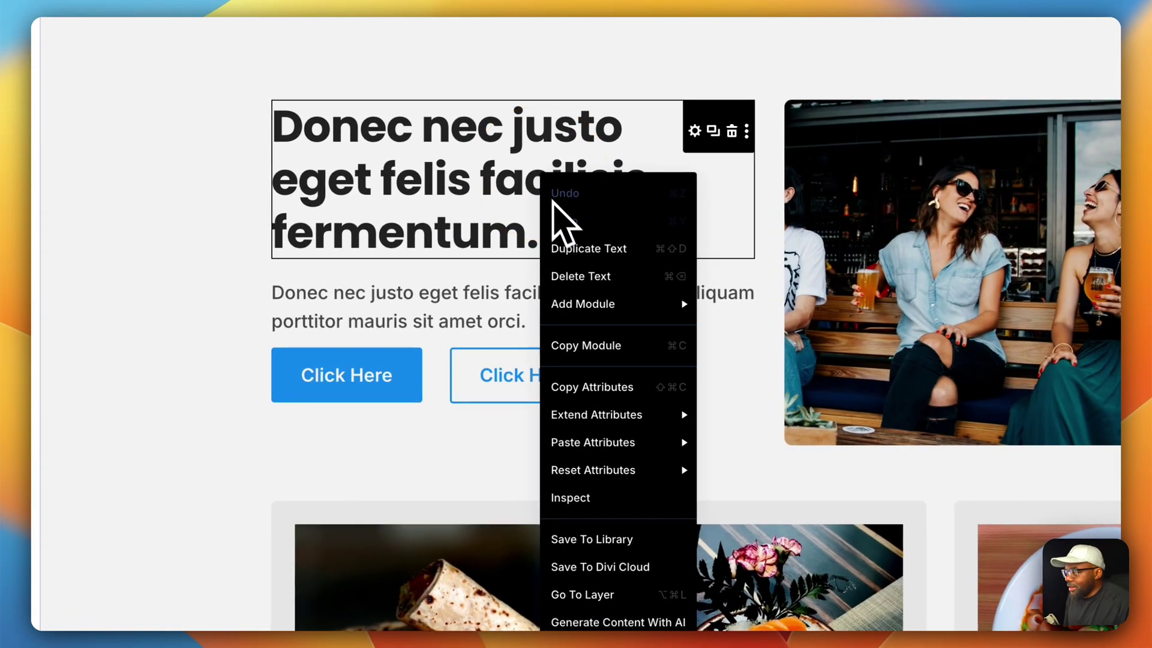
click(599, 497)
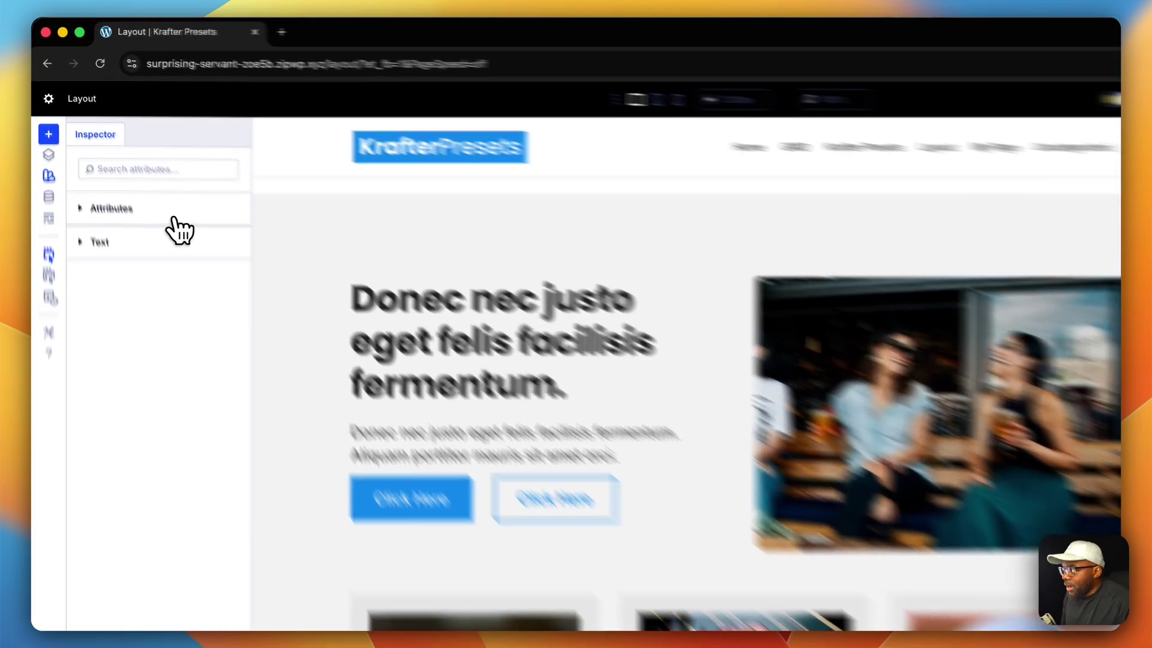
click(123, 163)
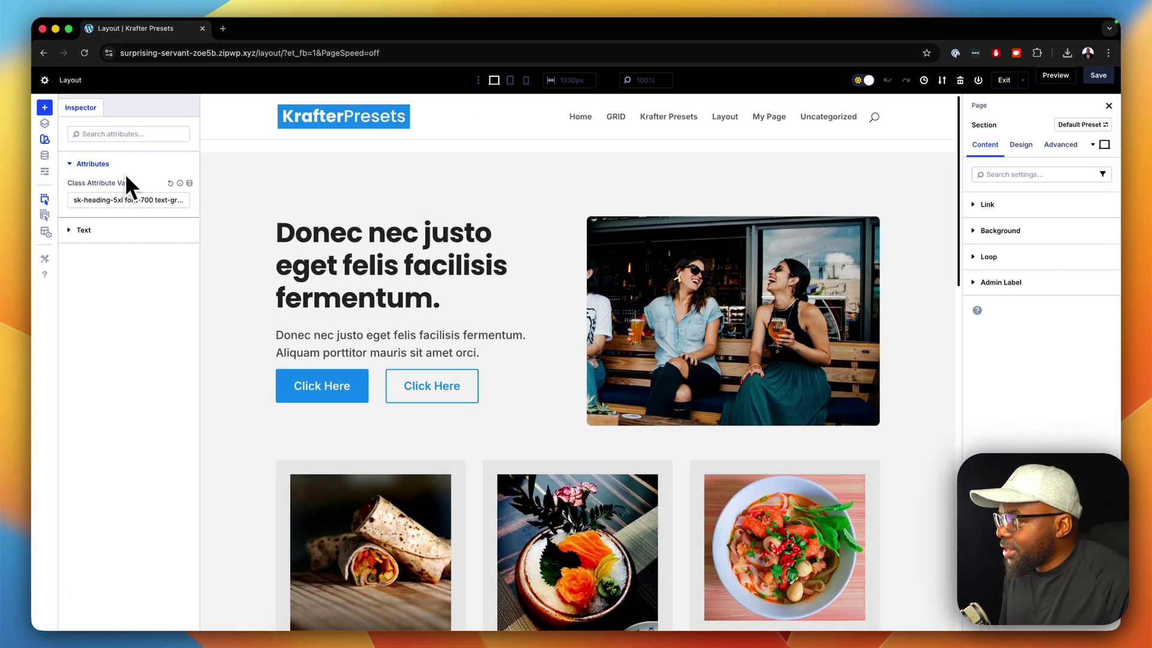
click(150, 202)
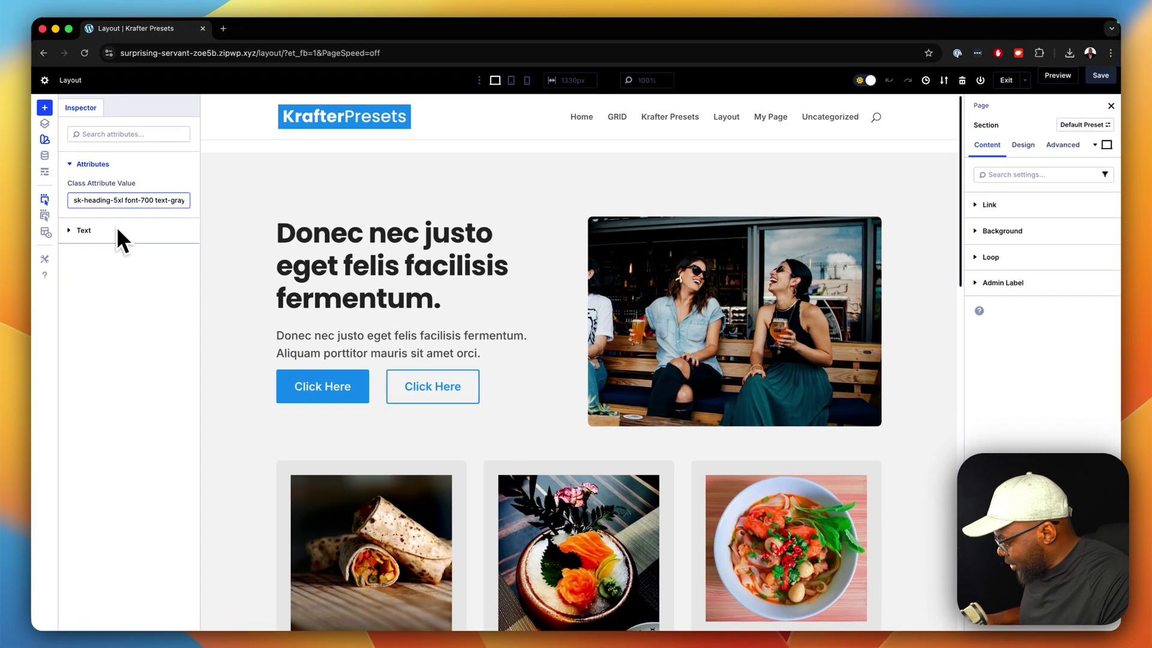
key(BackSpace)
text(6)
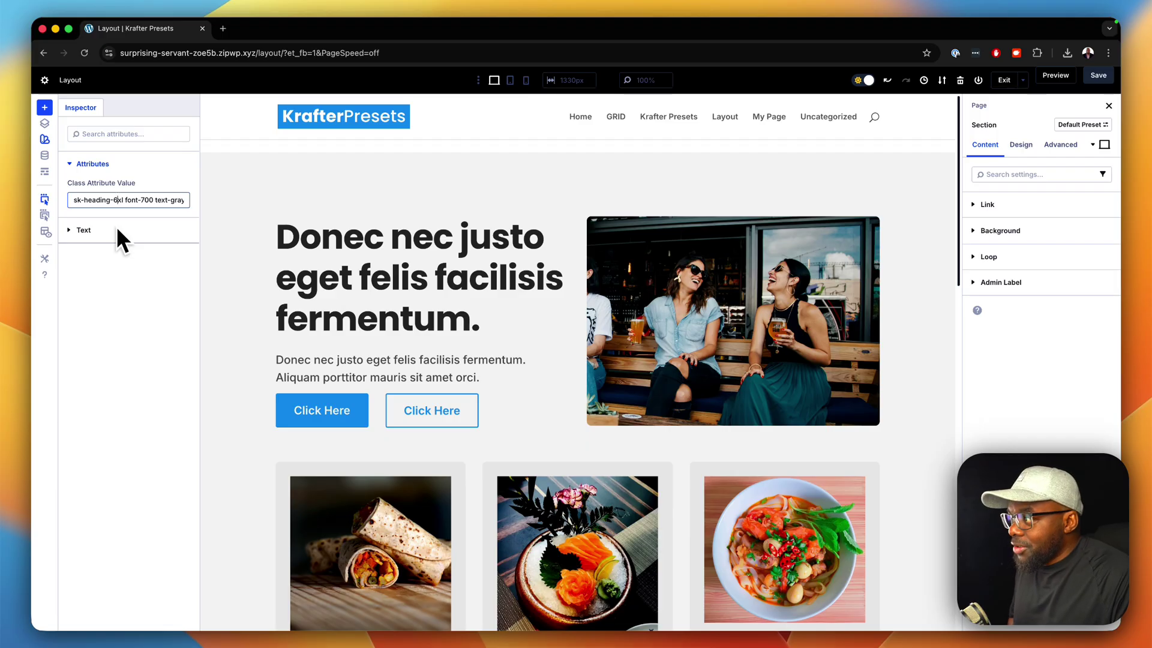
- Set the hero heading's class attribute back to sk-heading-5xl and close the inspector
key(BackSpace)
text(5)
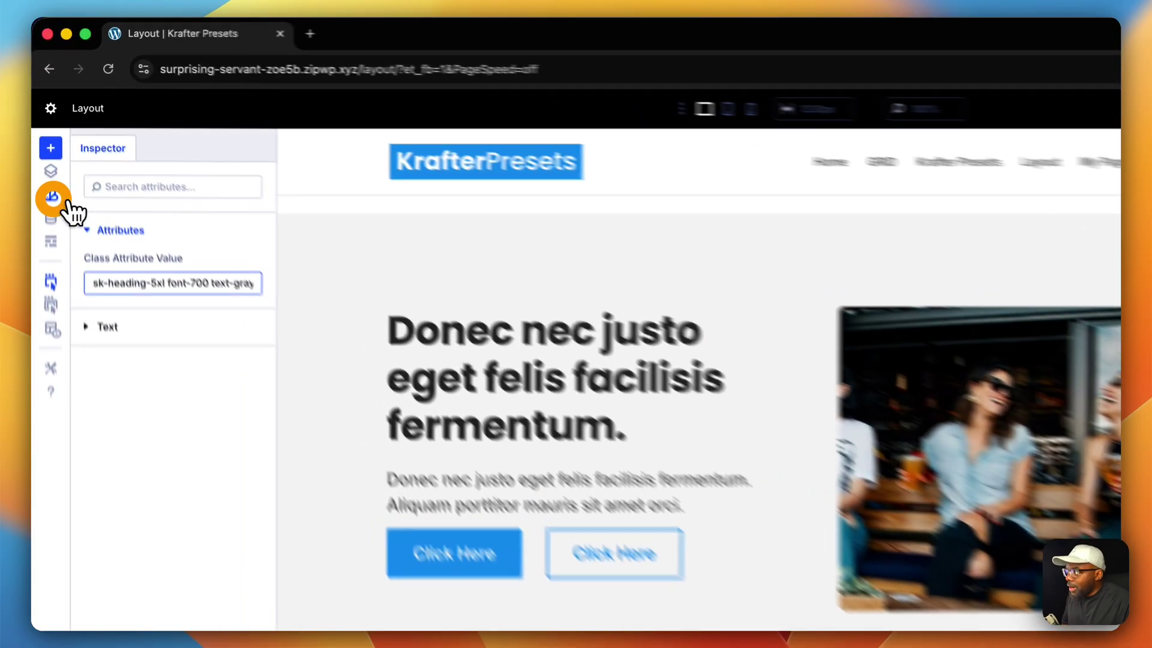
click(44, 138)
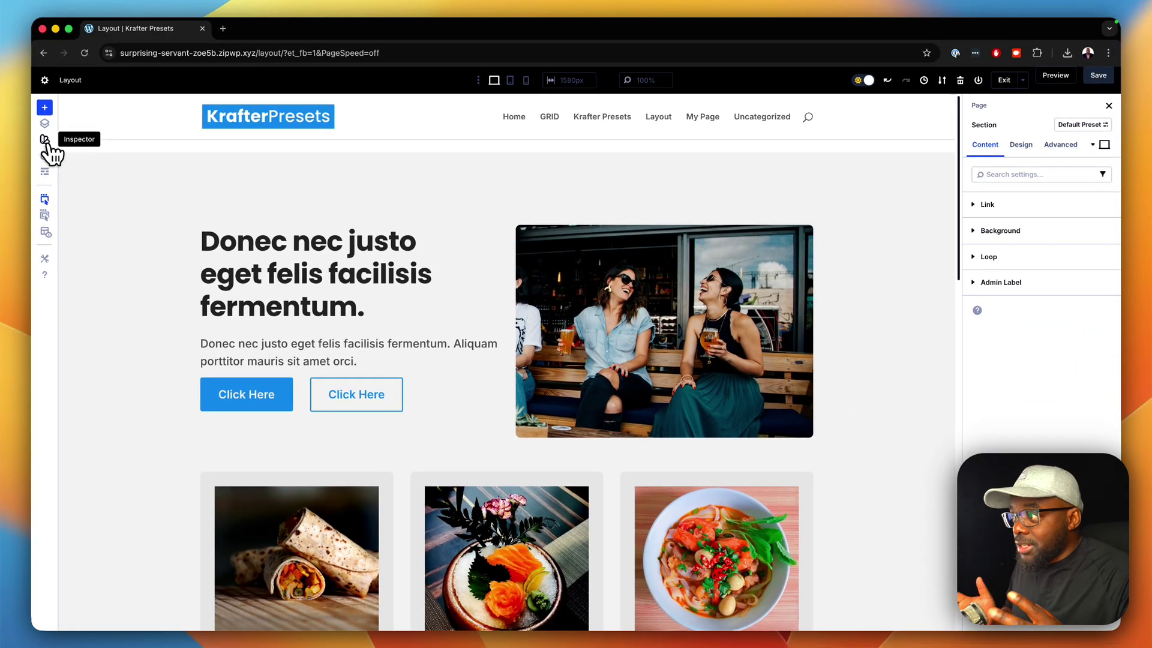
- Edit the hero heading's CSS Class attribute in its advanced module settings, changing the size class to sk-heading-6xl
click(311, 269)
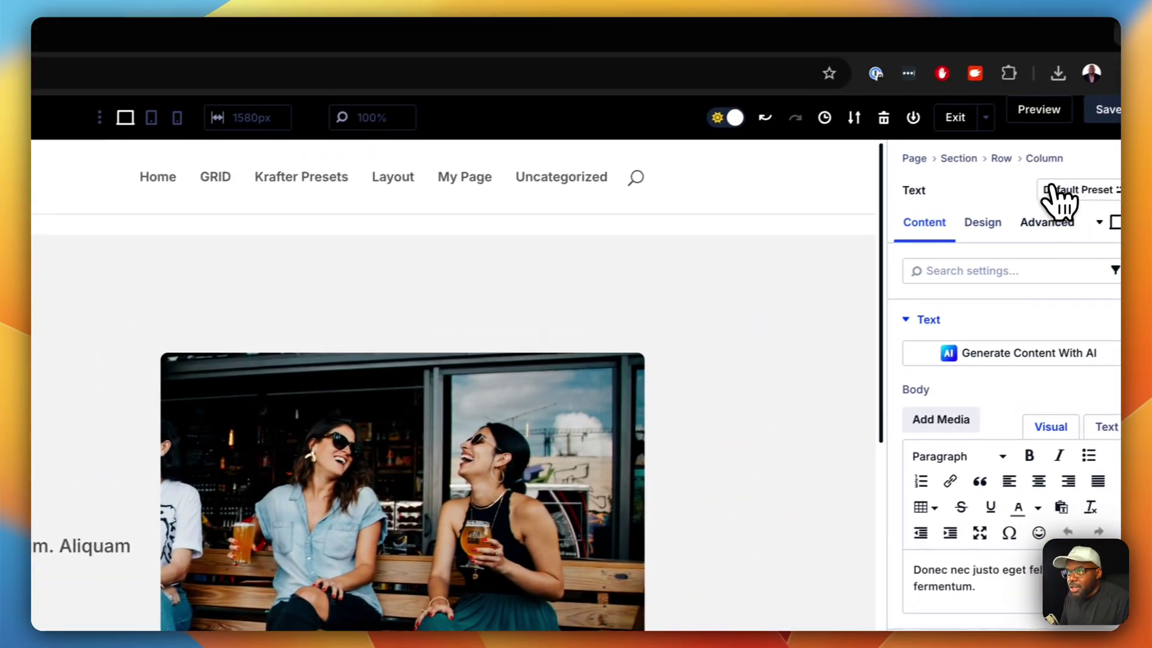
click(1014, 225)
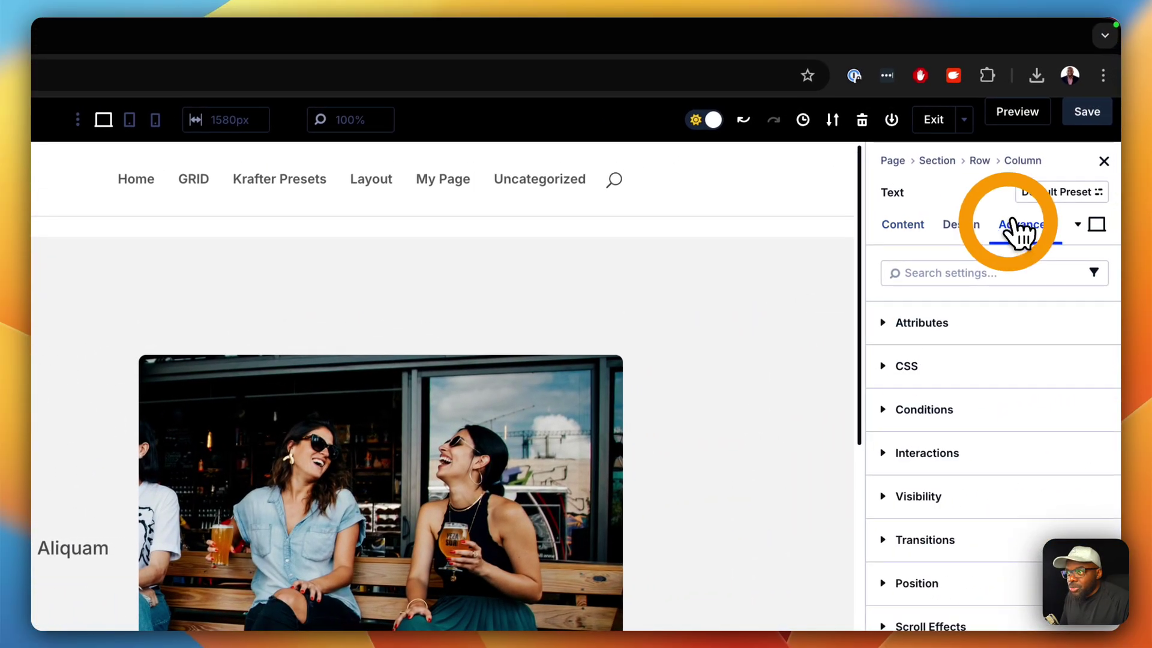
click(939, 324)
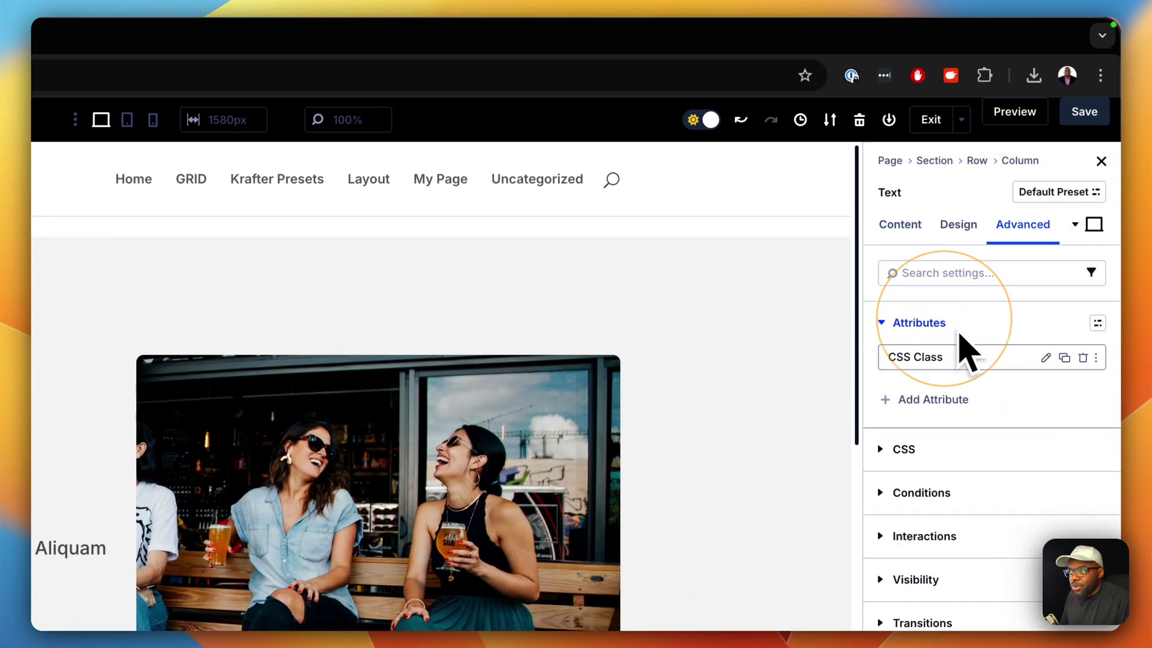
click(1045, 359)
scroll(825, 492, down, 3)
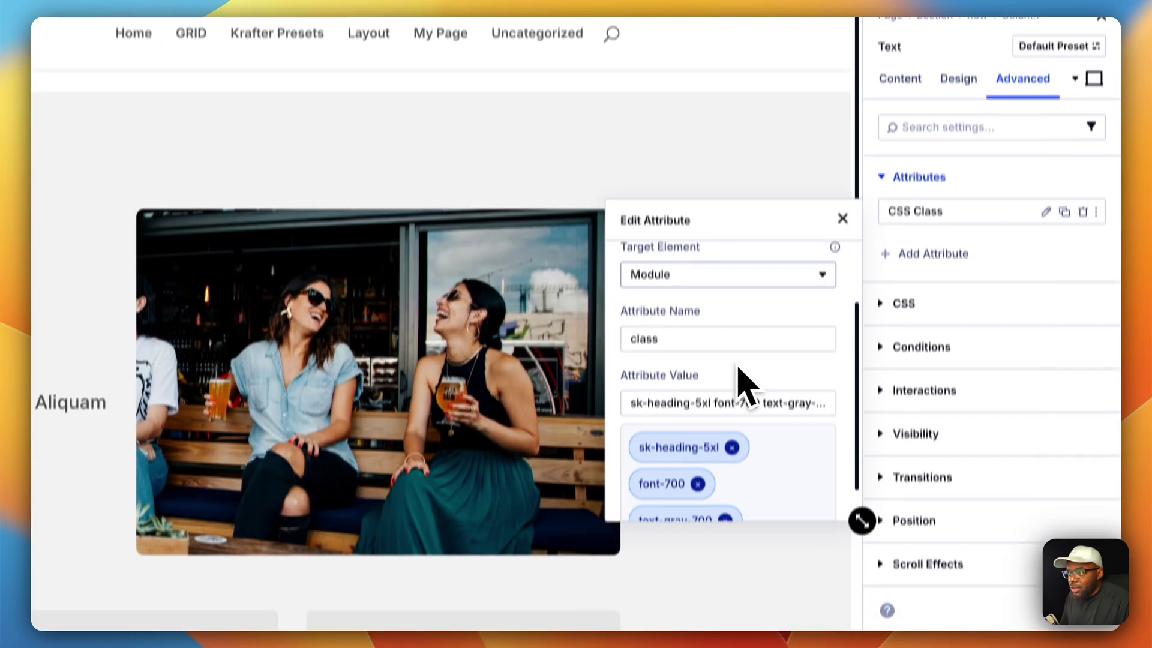
click(708, 330)
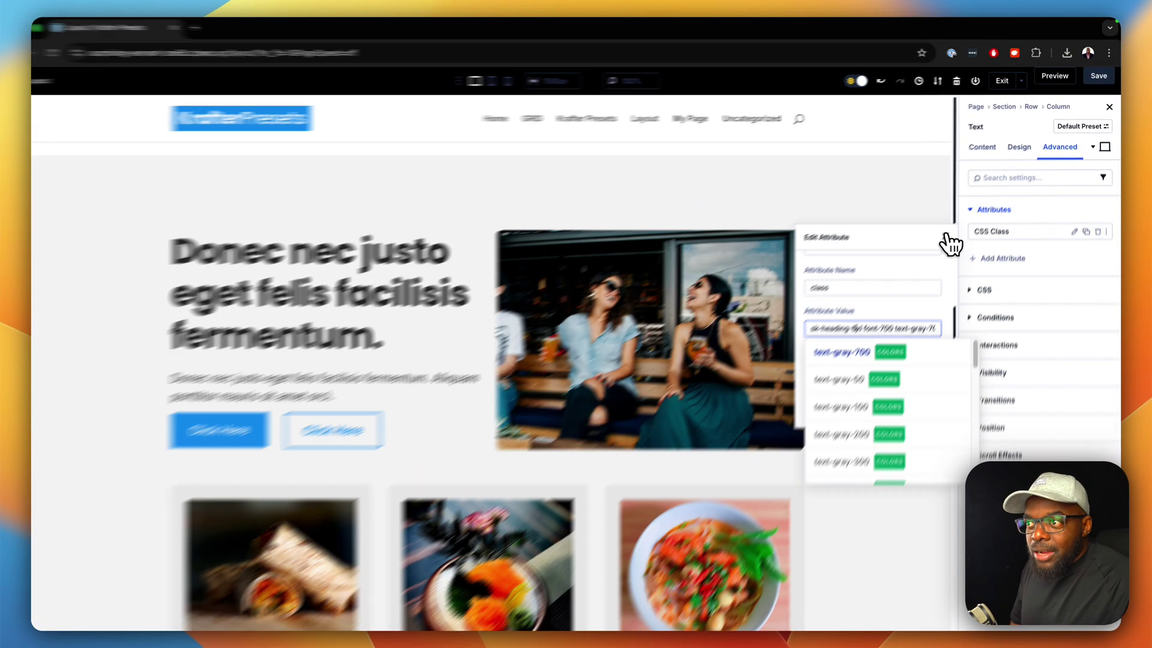
click(950, 231)
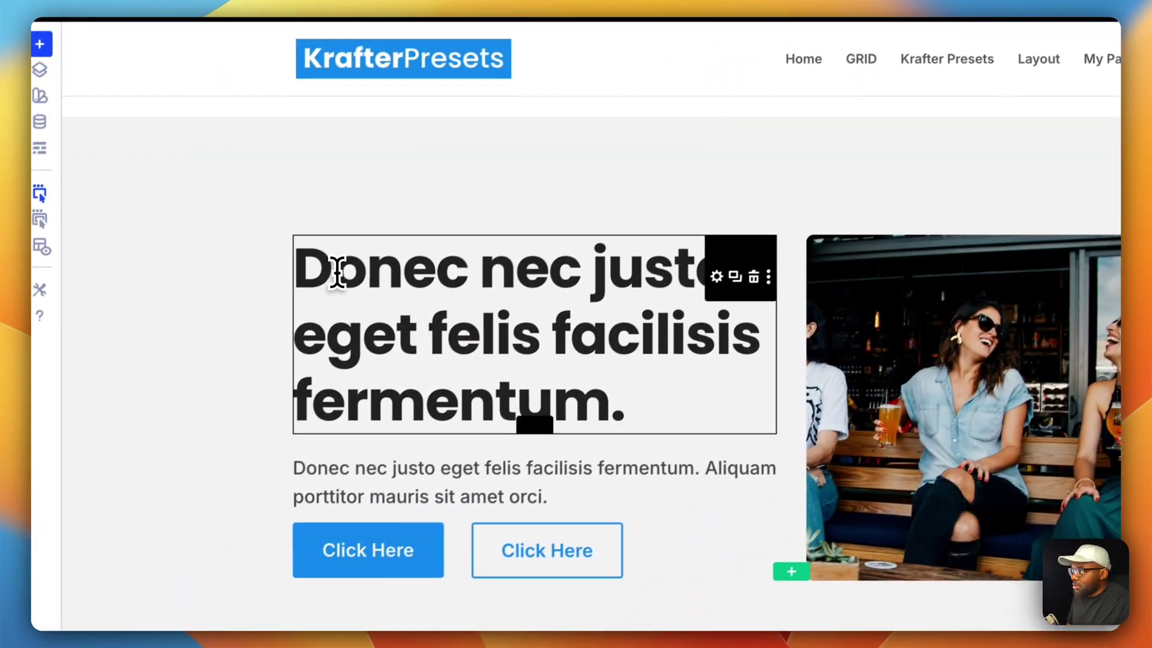
- Inspect the hero heading again and restore the sk-heading-5xl class in its class attribute value
click(349, 270)
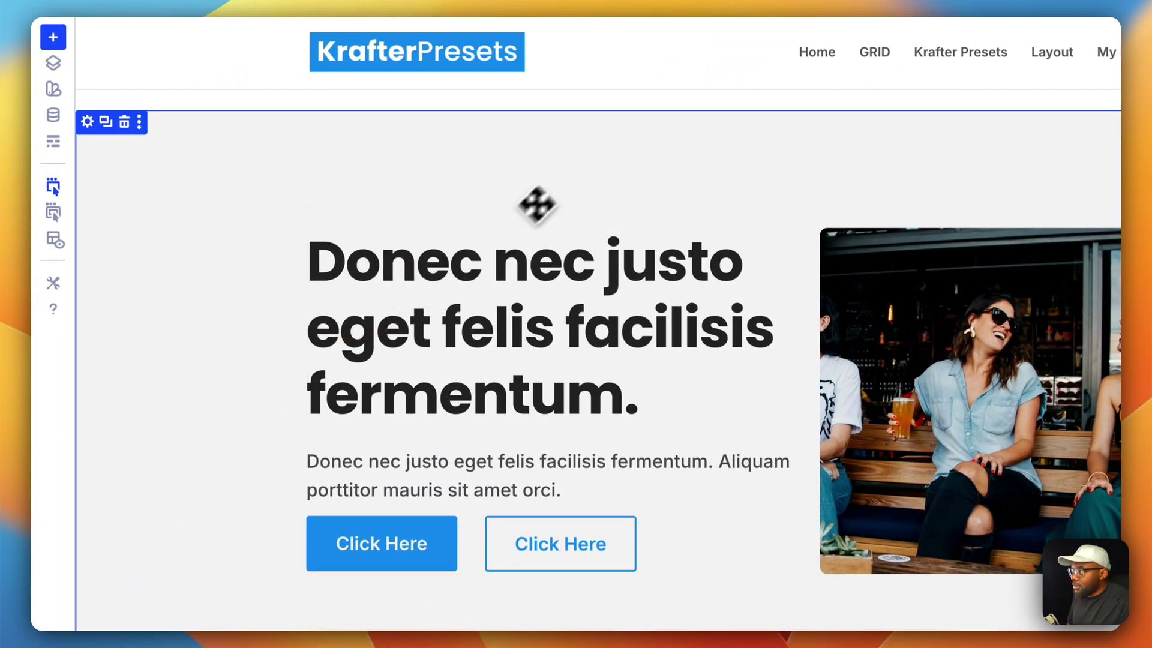
click(575, 171)
right_click(569, 259)
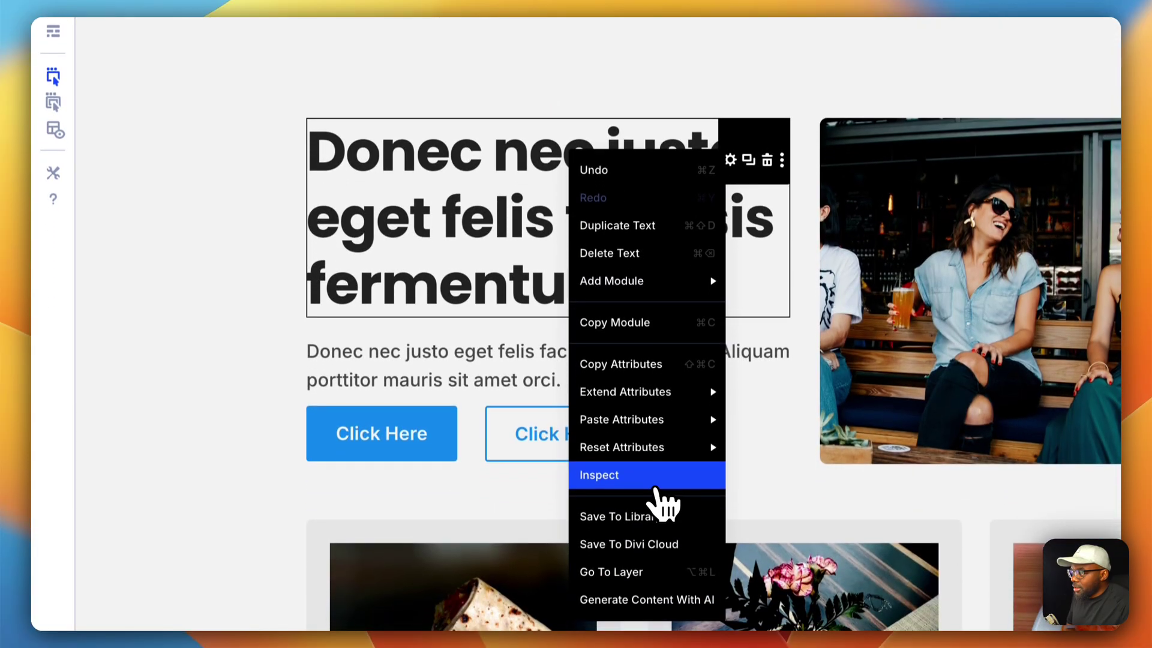
click(654, 585)
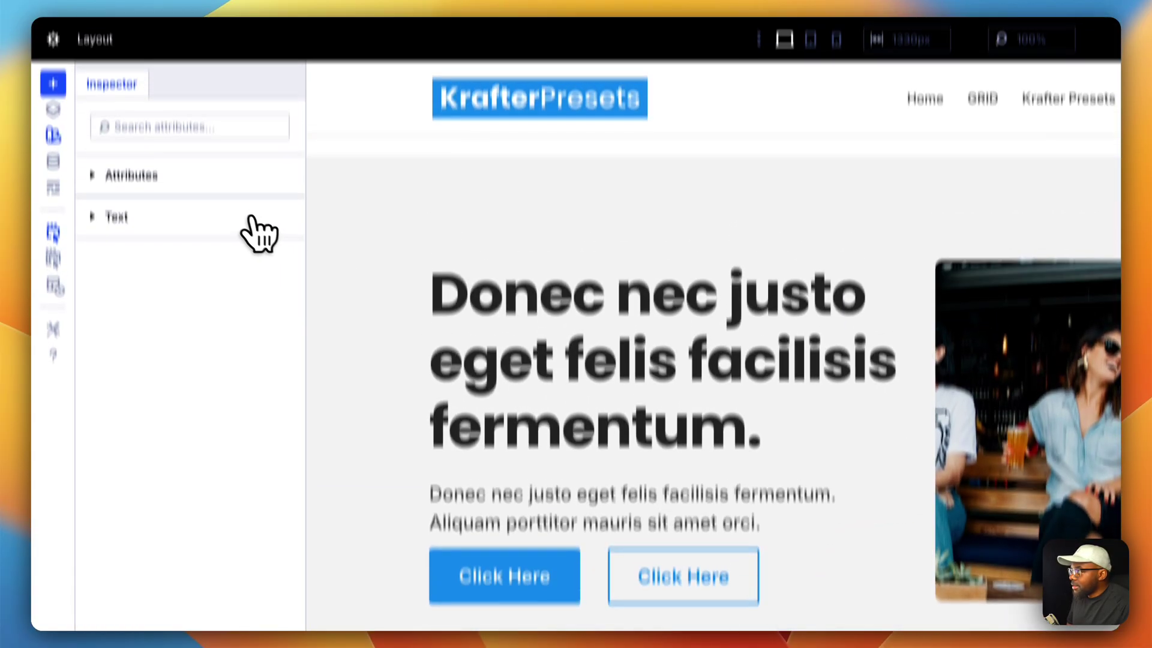
click(213, 15)
click(174, 298)
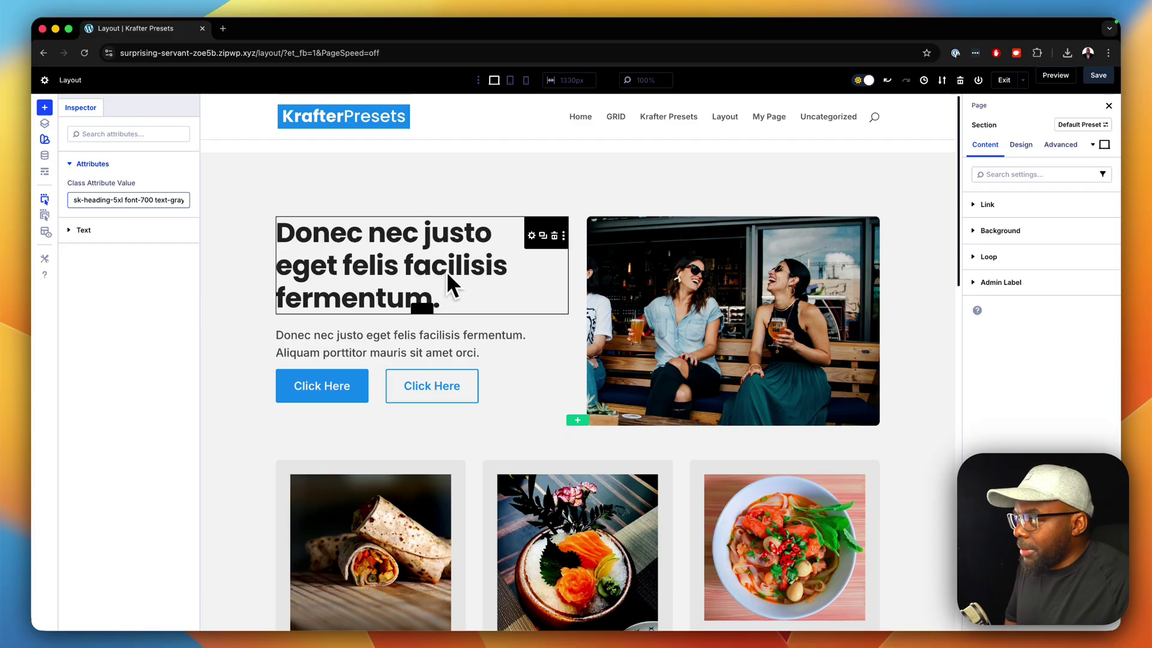
- Change the last word of the hero heading's body text to "fermentume" in the inspector and collapse the text group
click(107, 231)
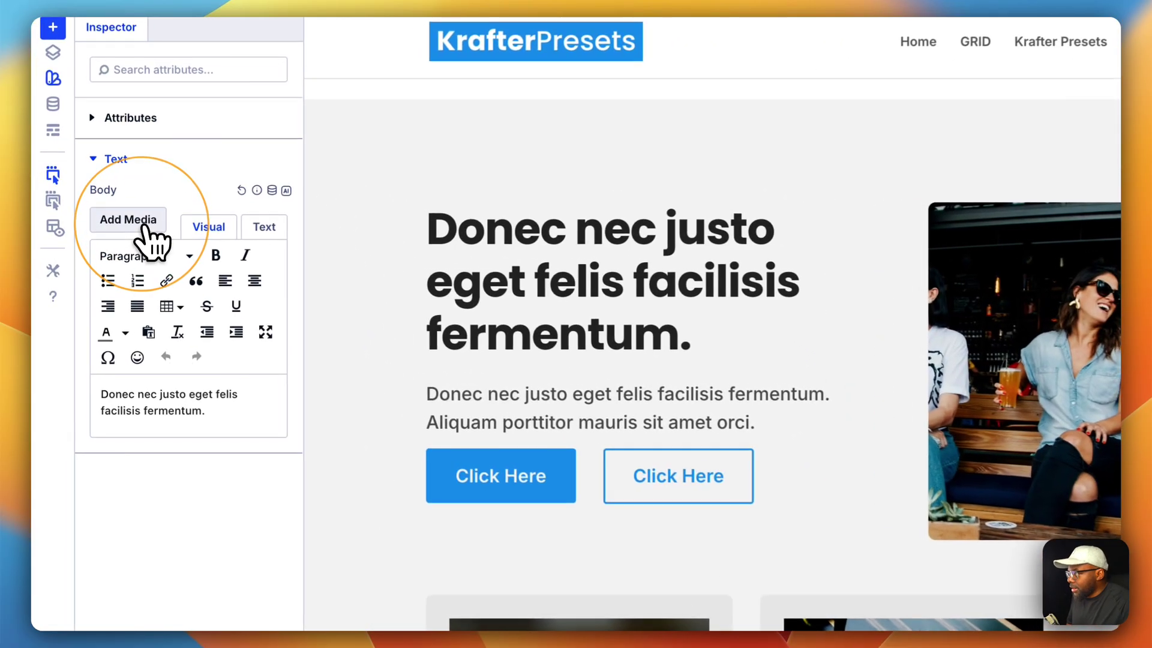
click(204, 395)
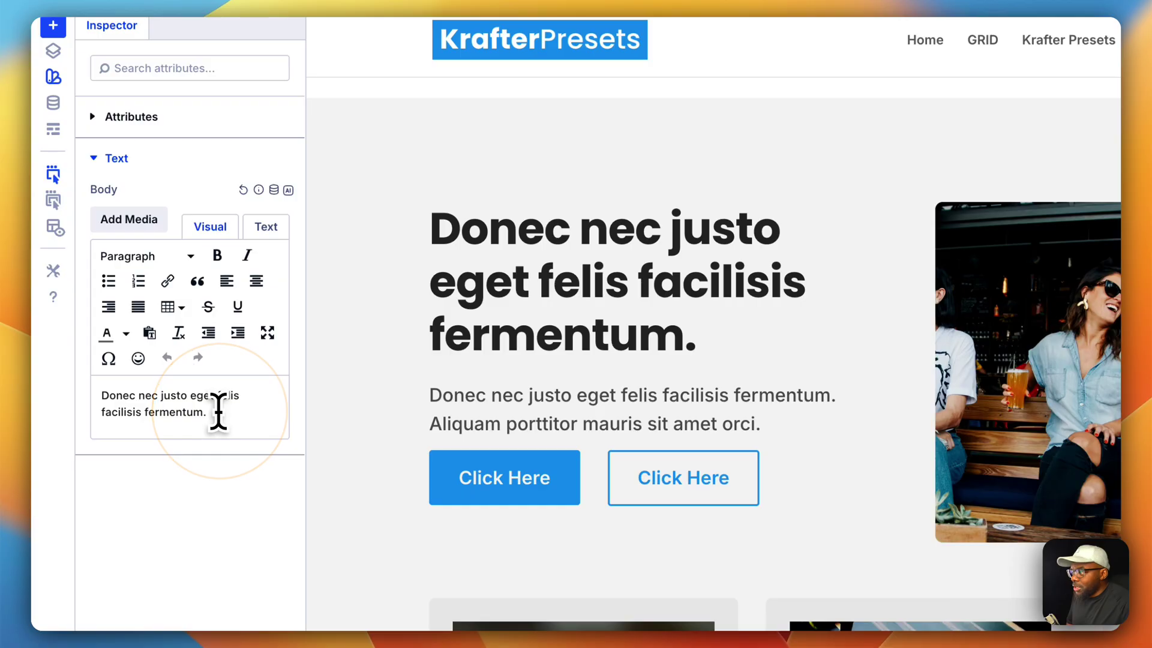
click(200, 413)
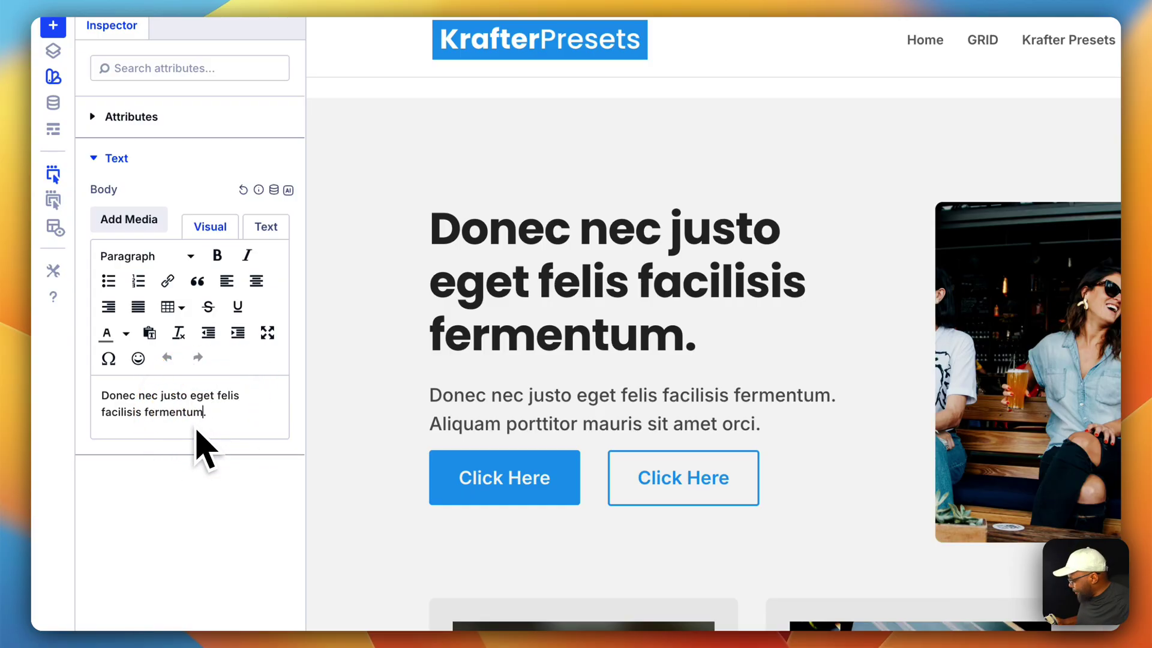
text(e)
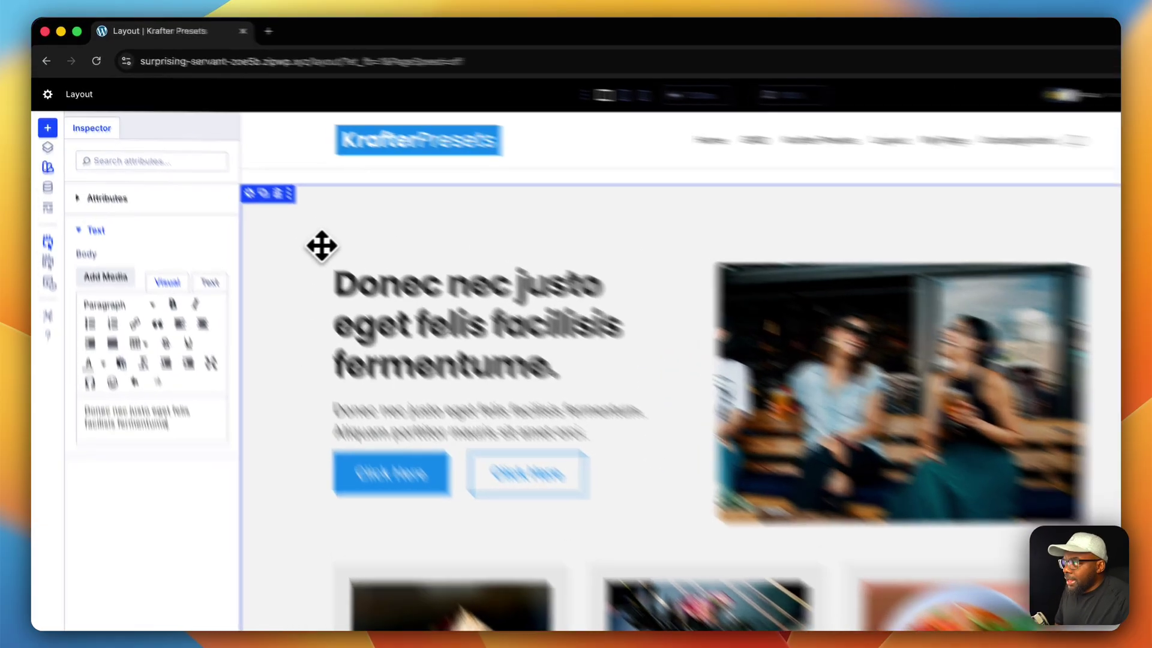
click(322, 246)
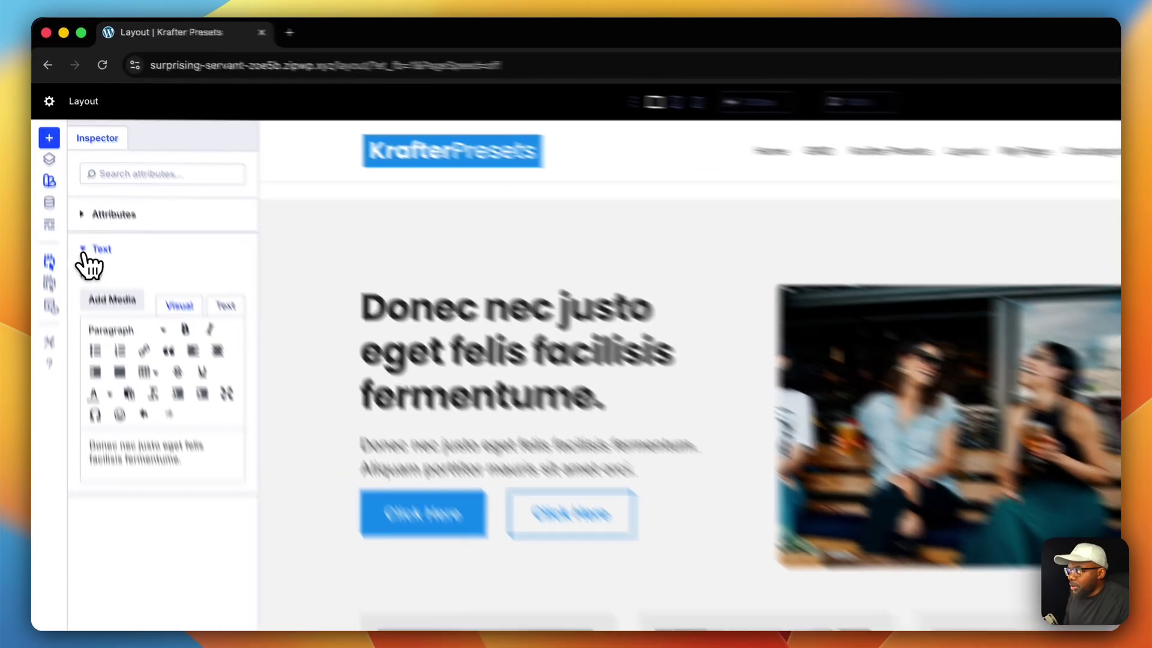
click(70, 189)
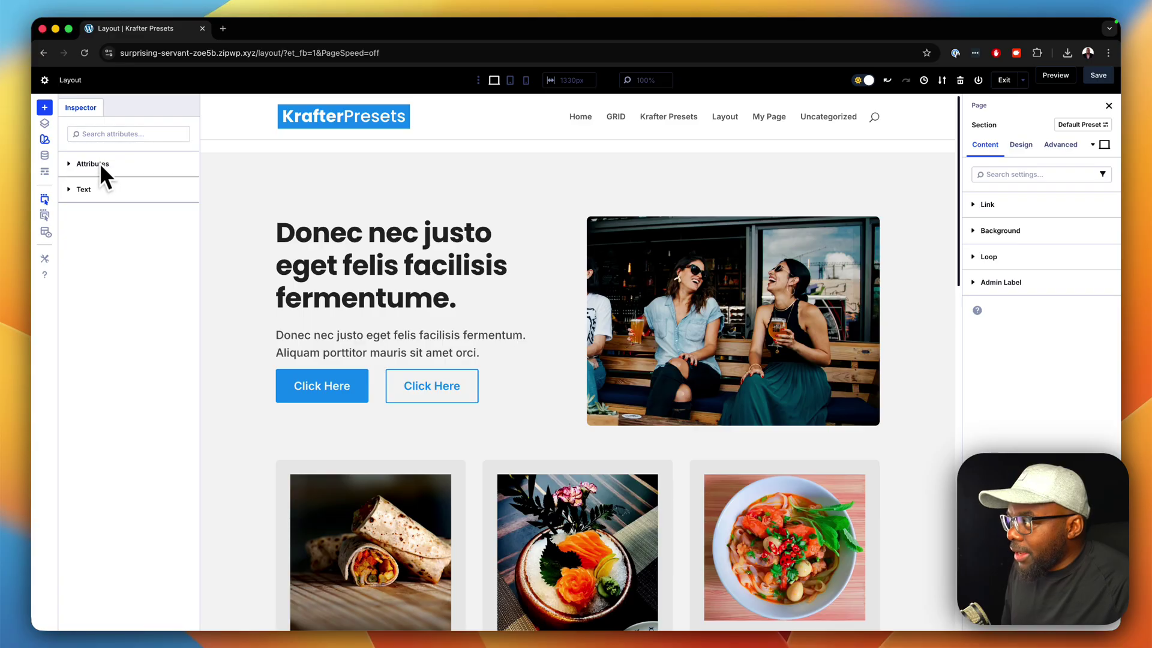
- Inspect the filled Click Here button and assign it the kp-button-pill-pri module preset
right_click(333, 376)
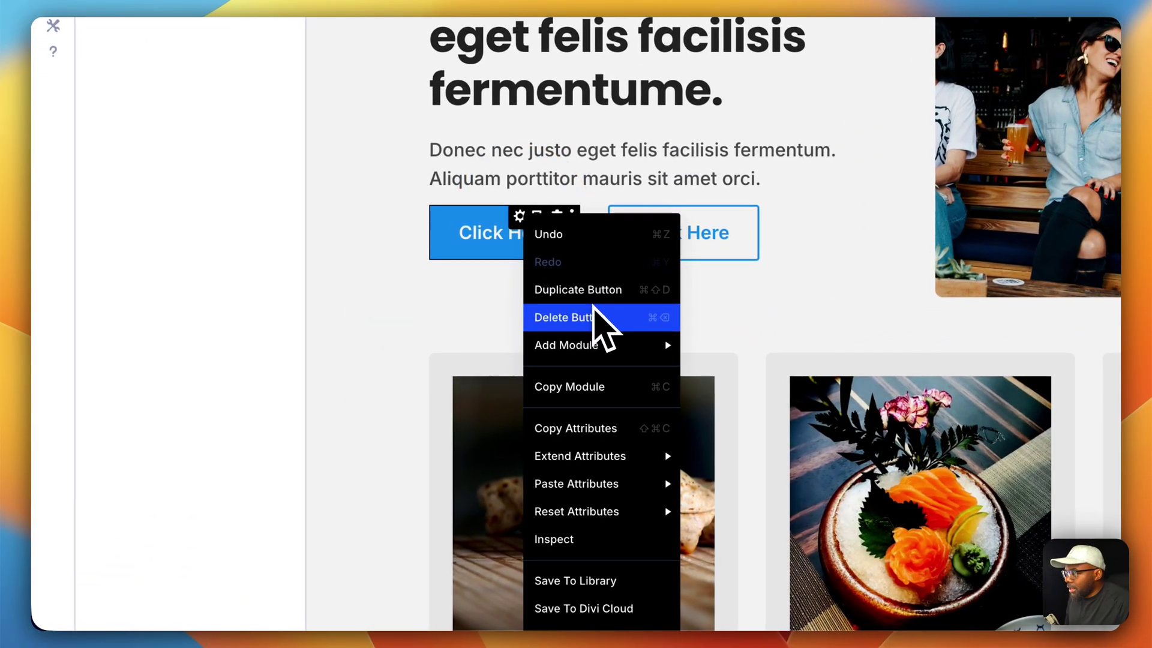
click(575, 540)
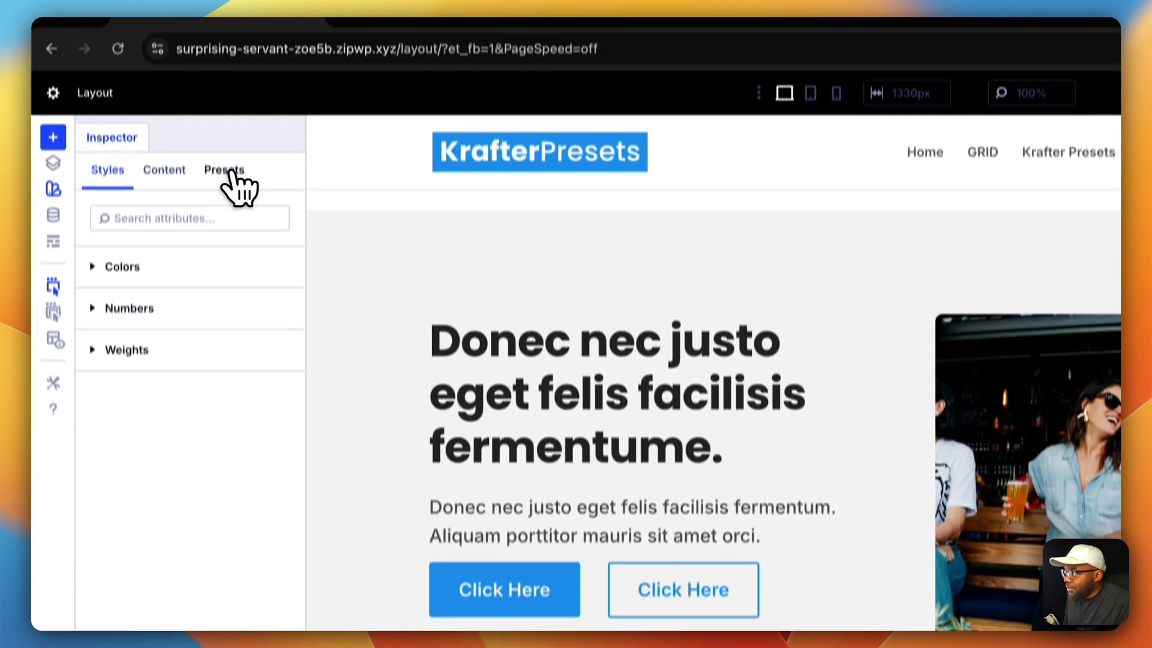
click(231, 174)
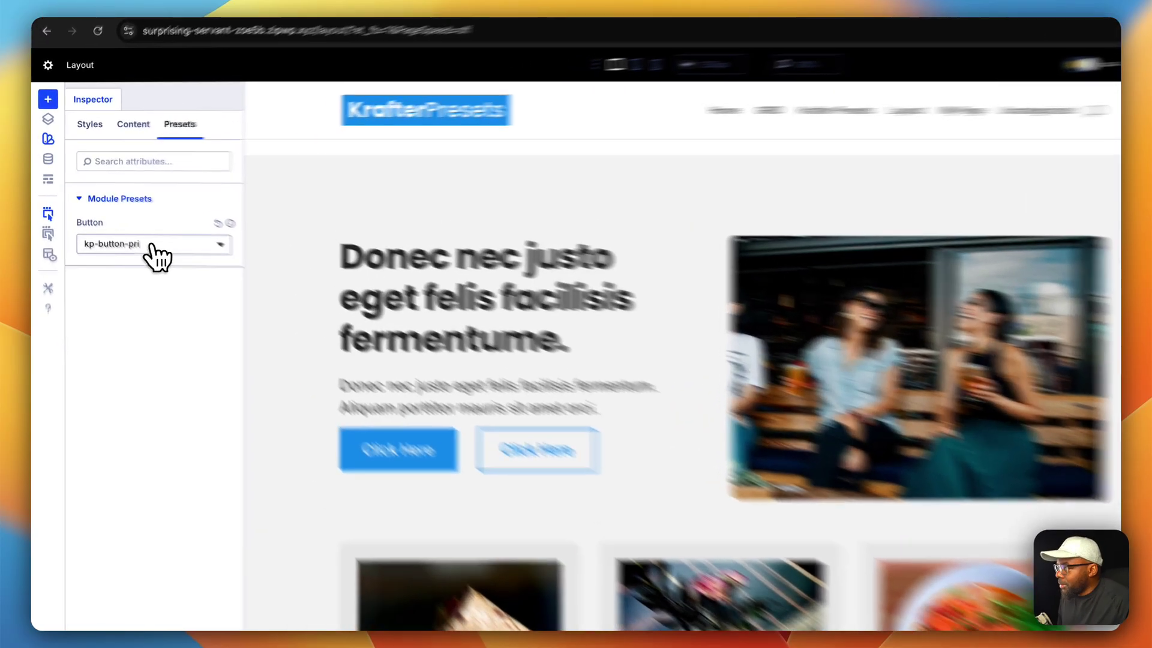
click(128, 224)
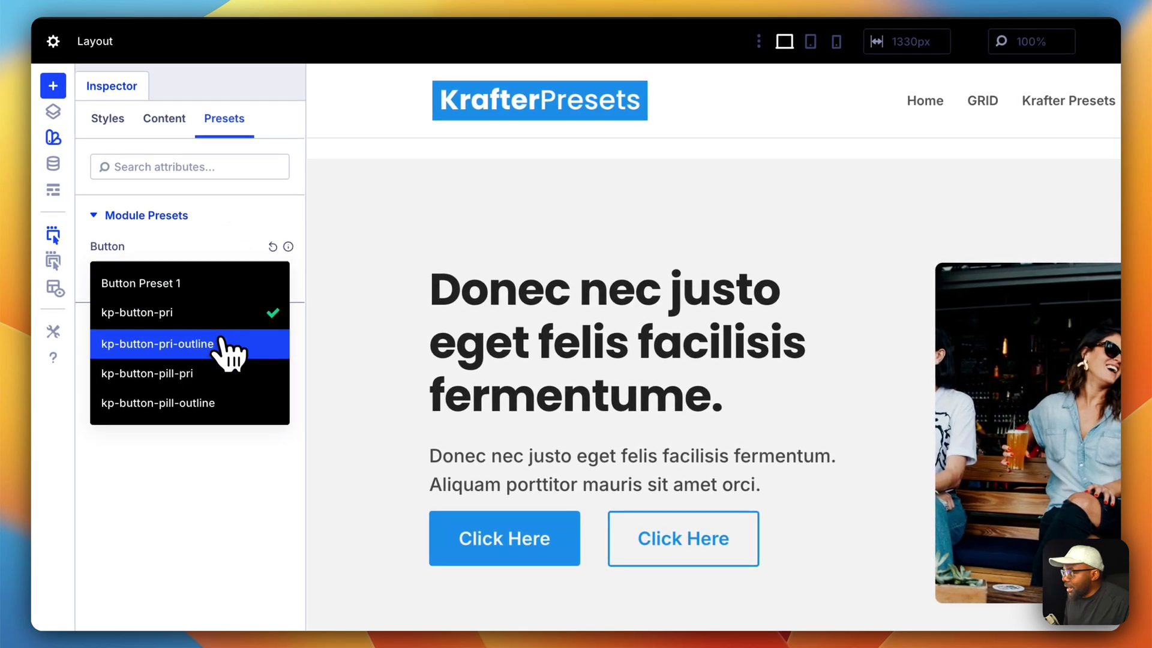
click(217, 374)
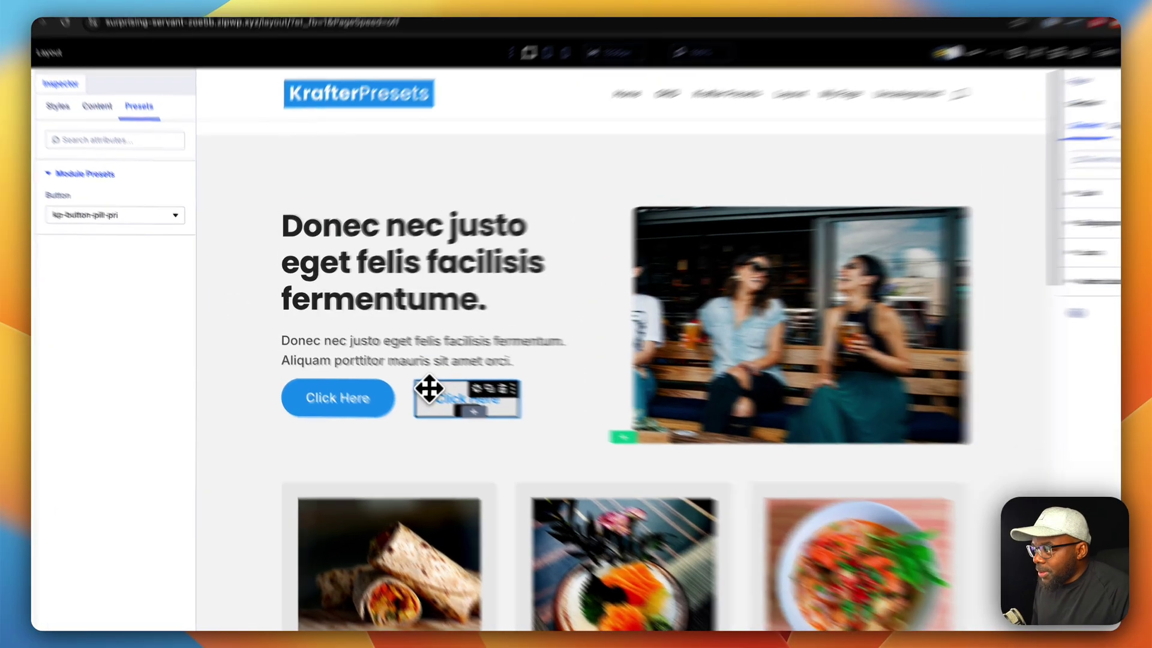
- Inspect the outlined Click Here button and assign it the kp-button-pill-outline module preset
right_click(409, 379)
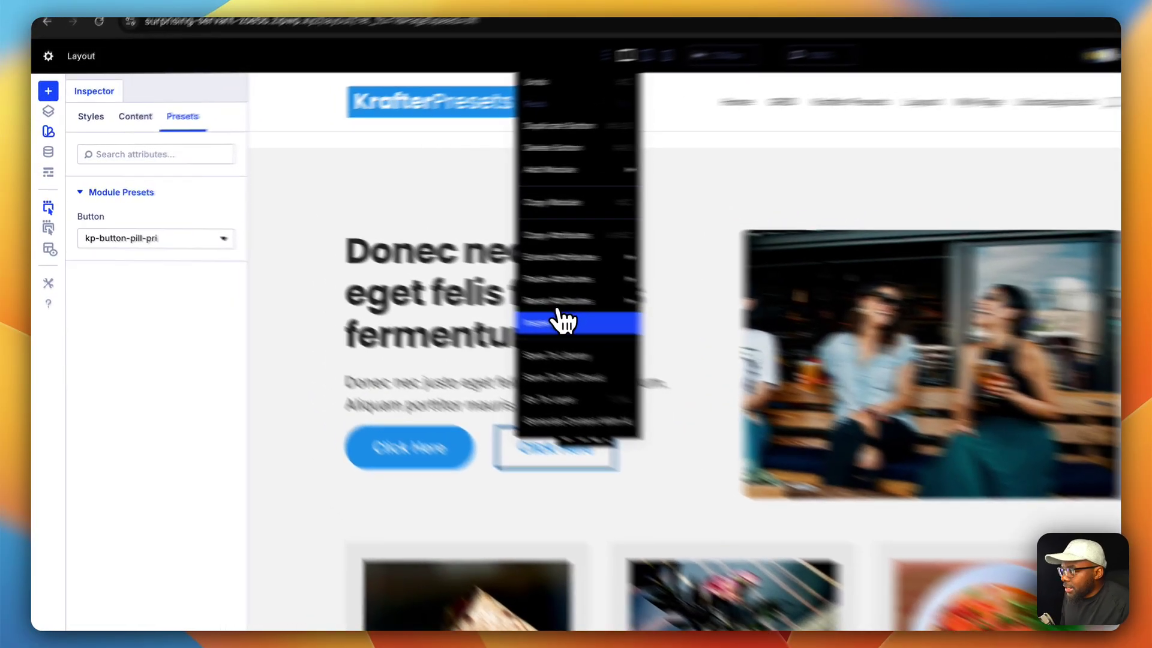
click(441, 290)
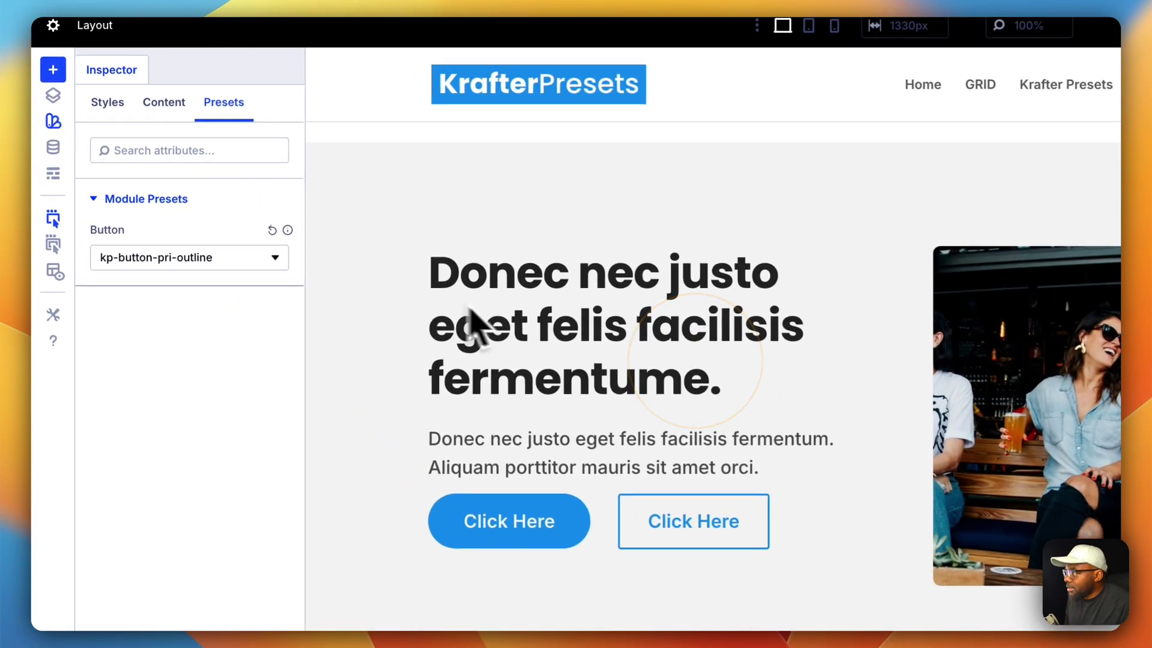
click(225, 256)
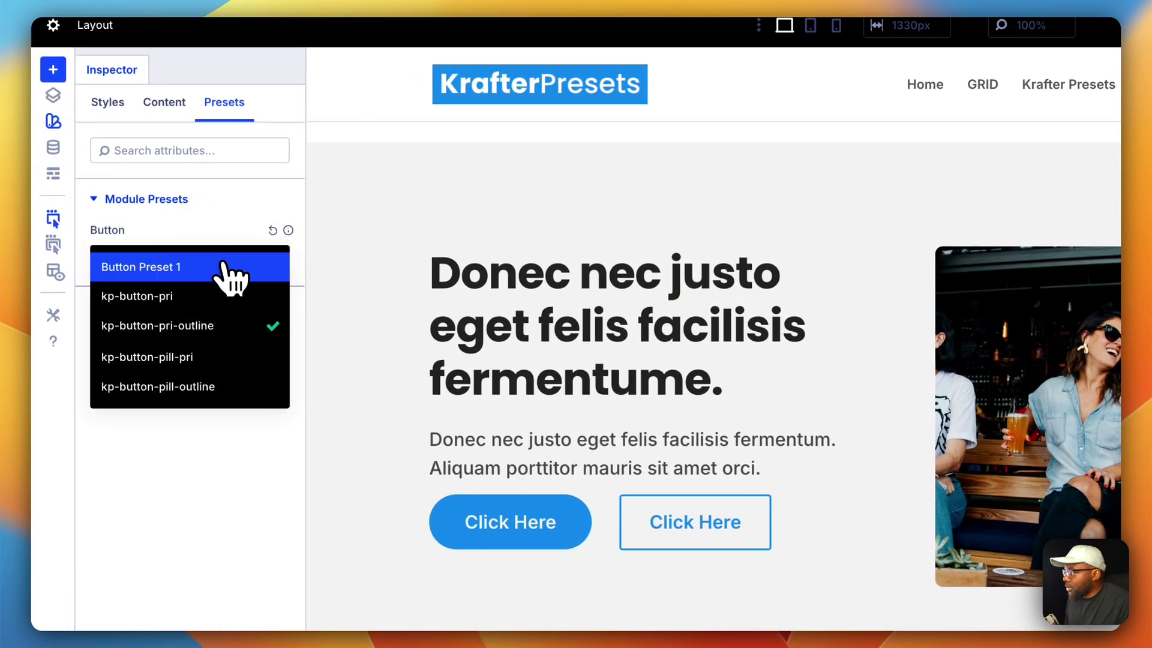
click(213, 387)
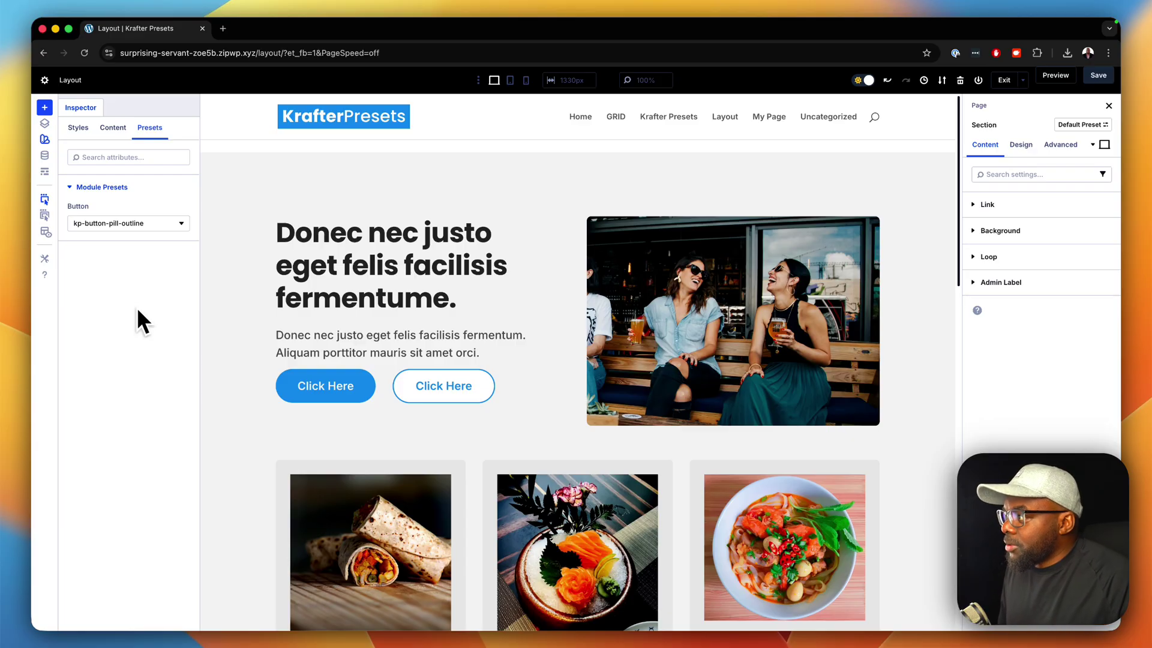
- Change the outlined Click Here button's text to "Download" in the inspector
click(159, 224)
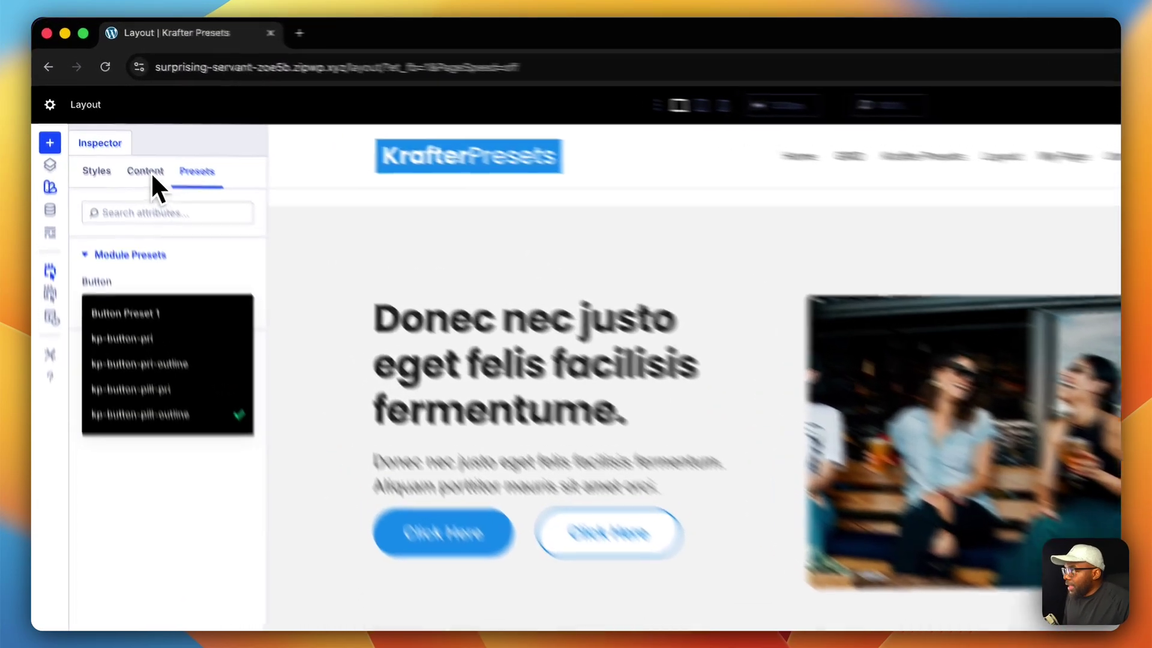
click(112, 127)
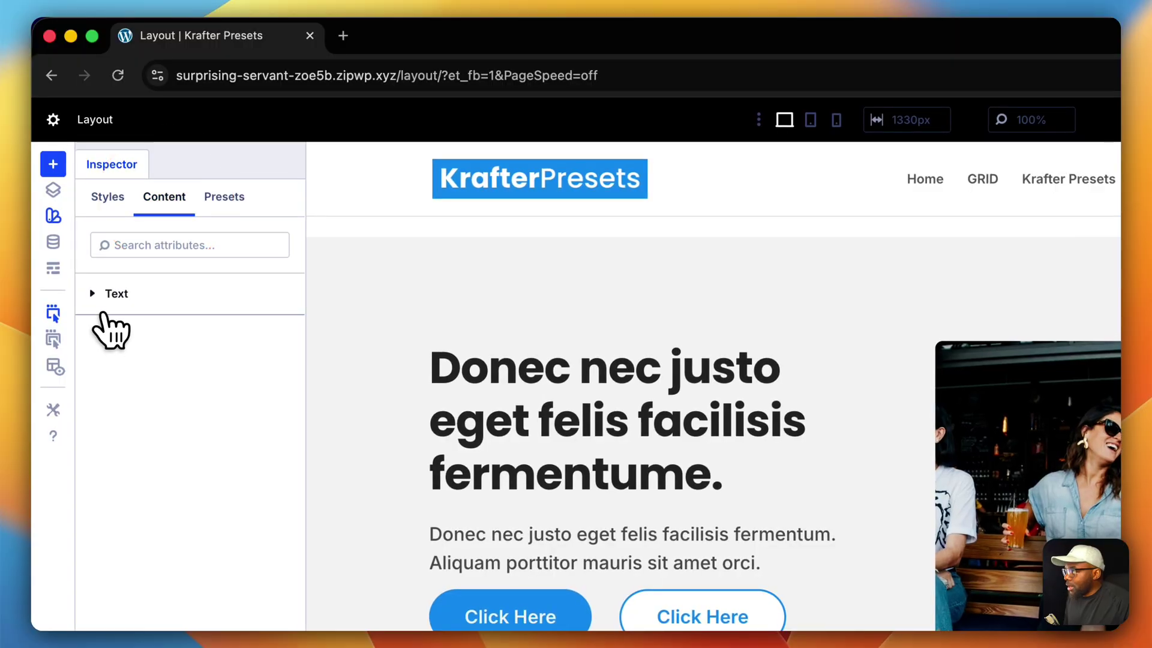
click(111, 295)
triple_click(174, 356)
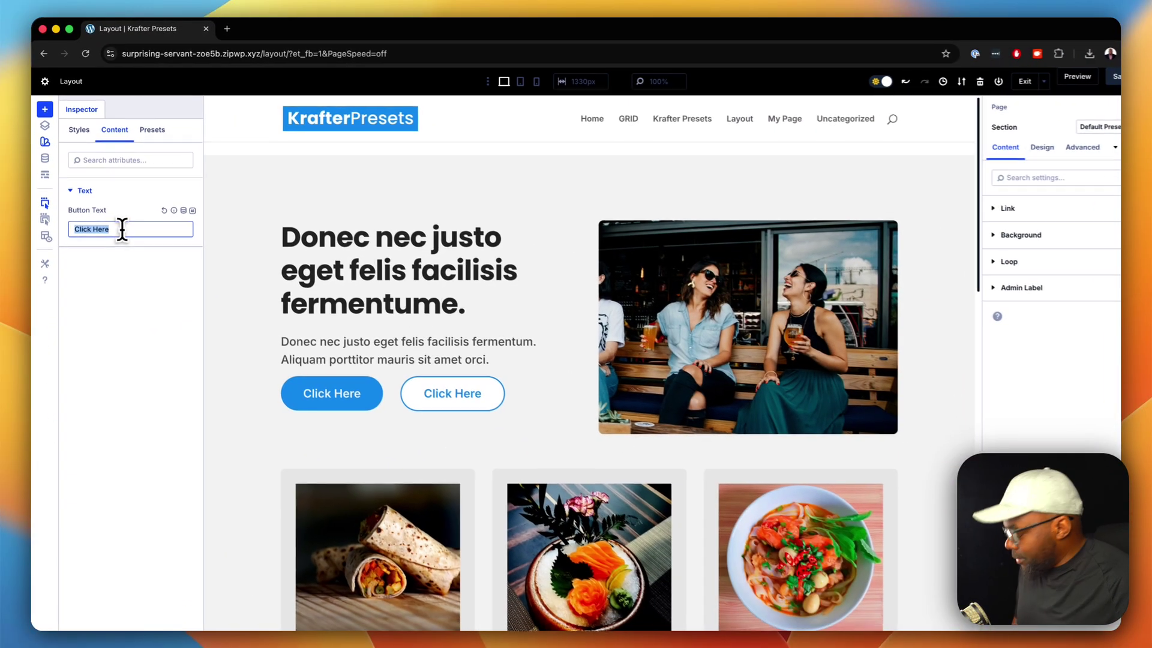
text(dow)
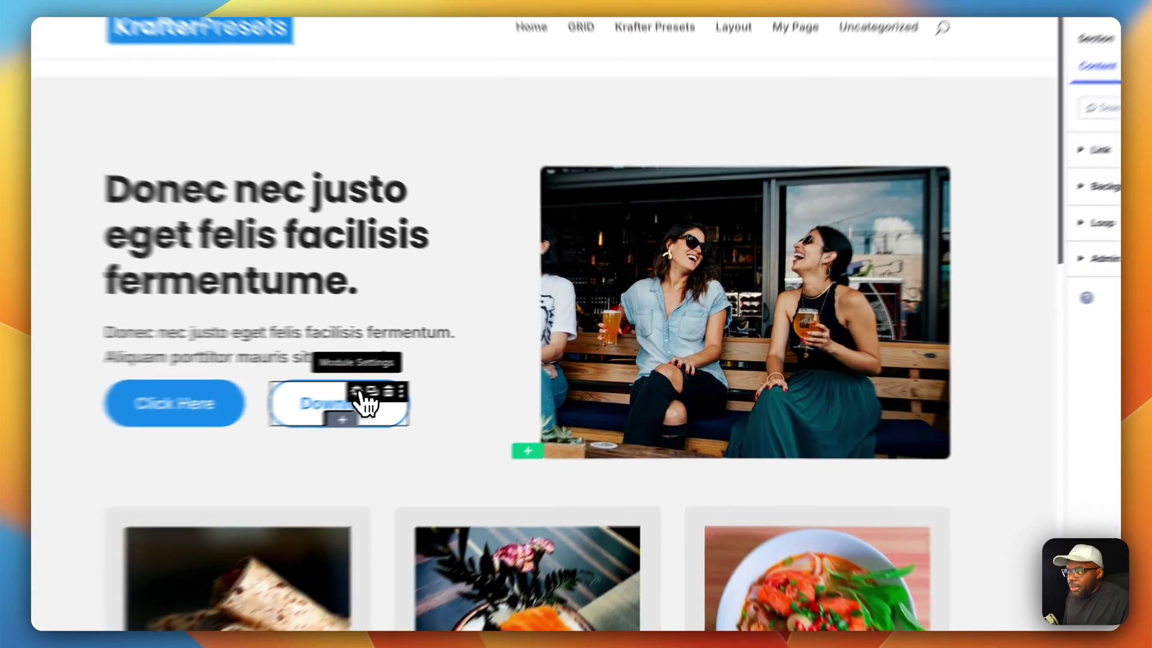
- Open the Download button's module settings and review its custom button background and border design options, returning to its content settings
click(358, 391)
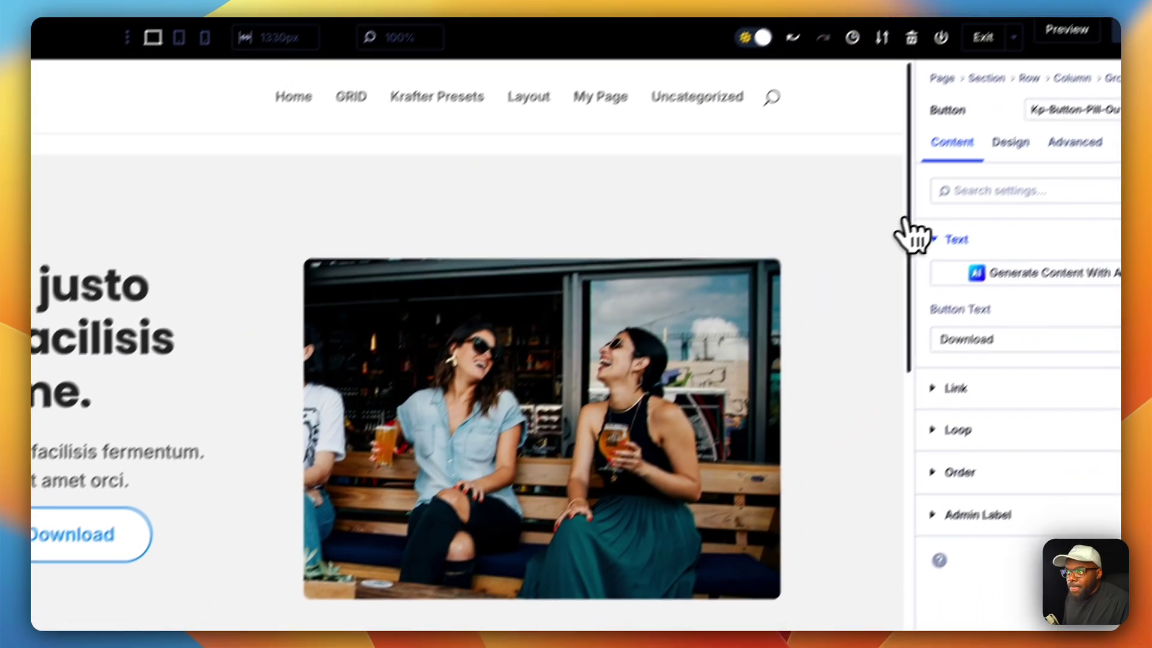
click(1010, 142)
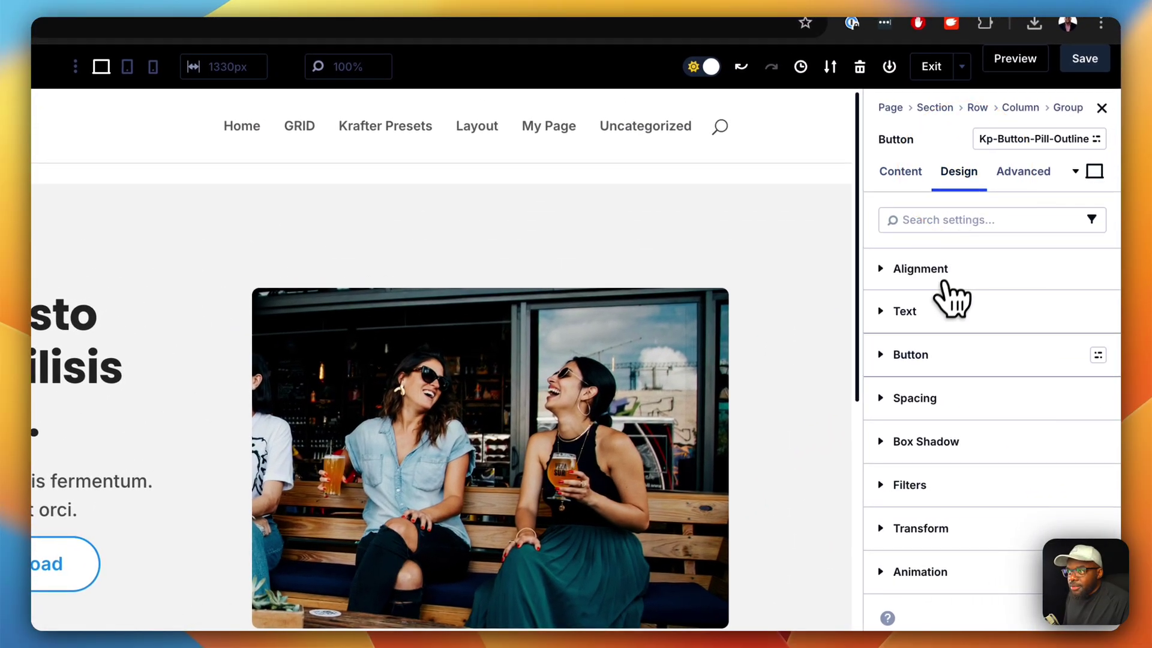
click(967, 324)
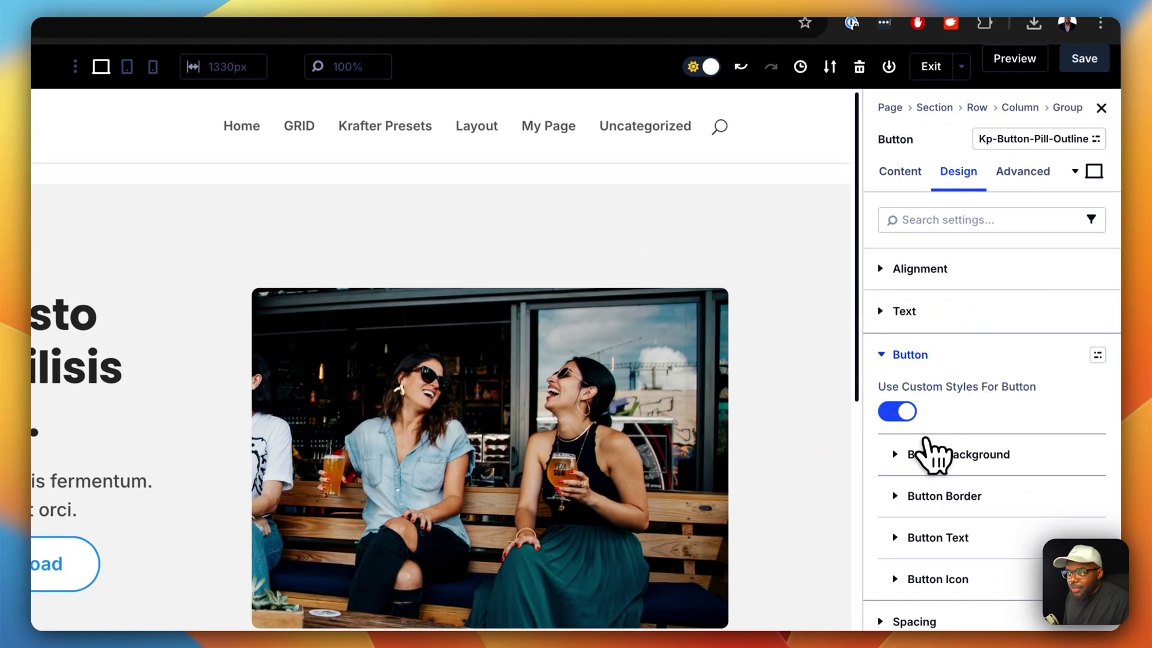
click(933, 454)
scroll(975, 393, down, 2)
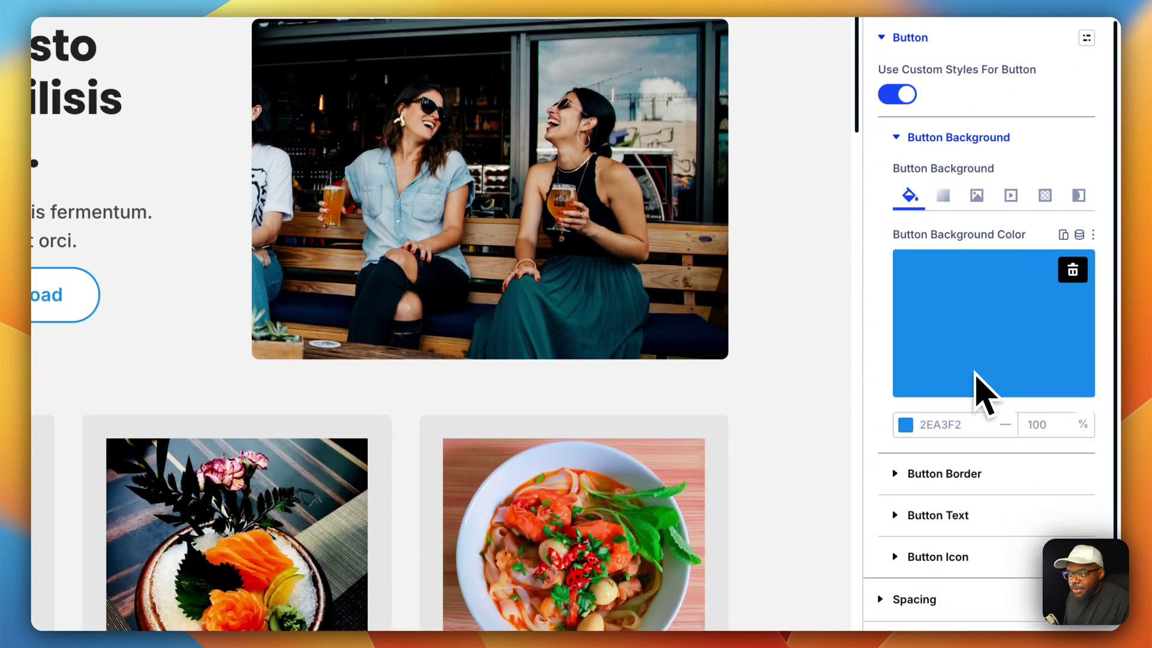
click(918, 473)
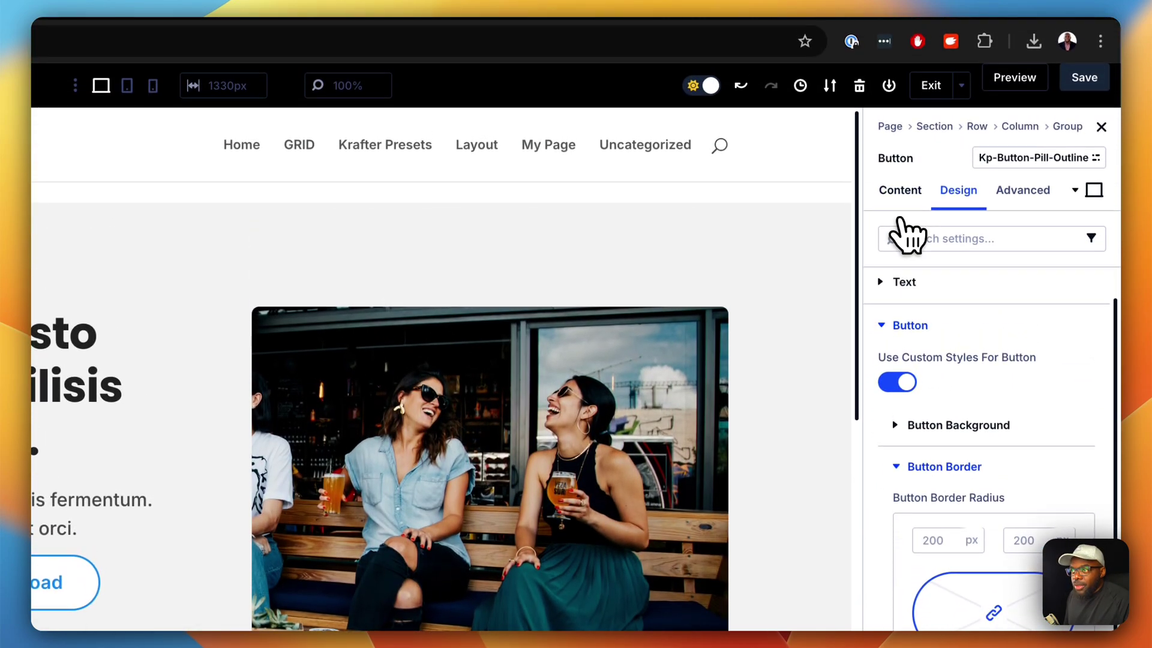
click(900, 193)
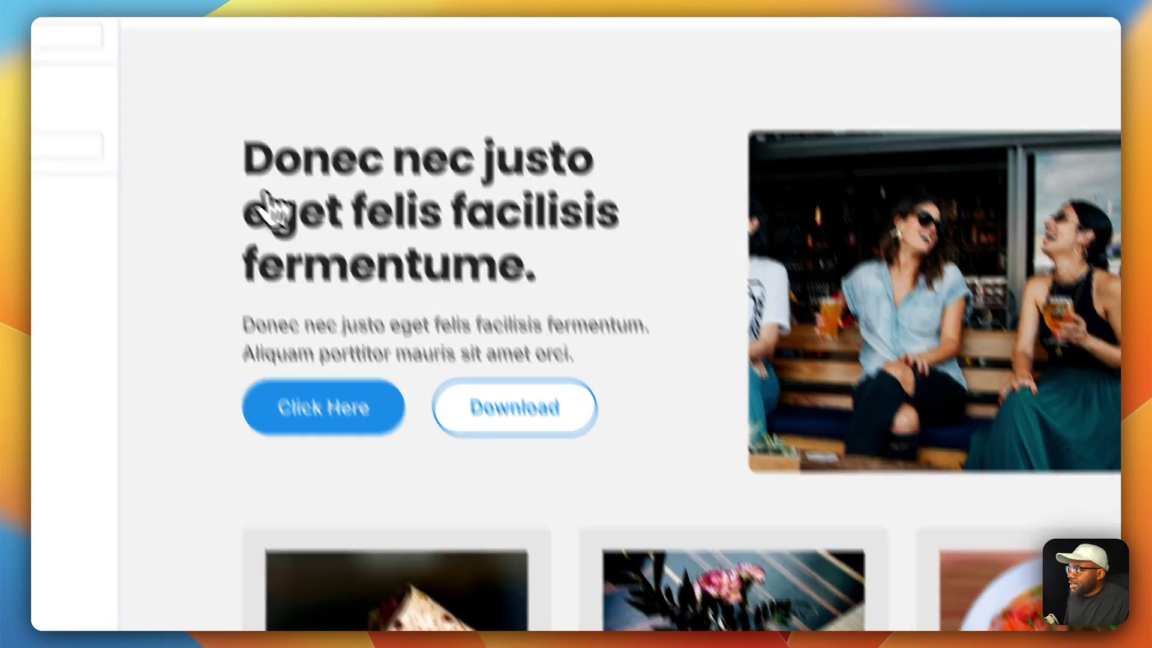
- Lower the Lightness filter on the Primary Color used for the Download button's border in the inspector
click(84, 168)
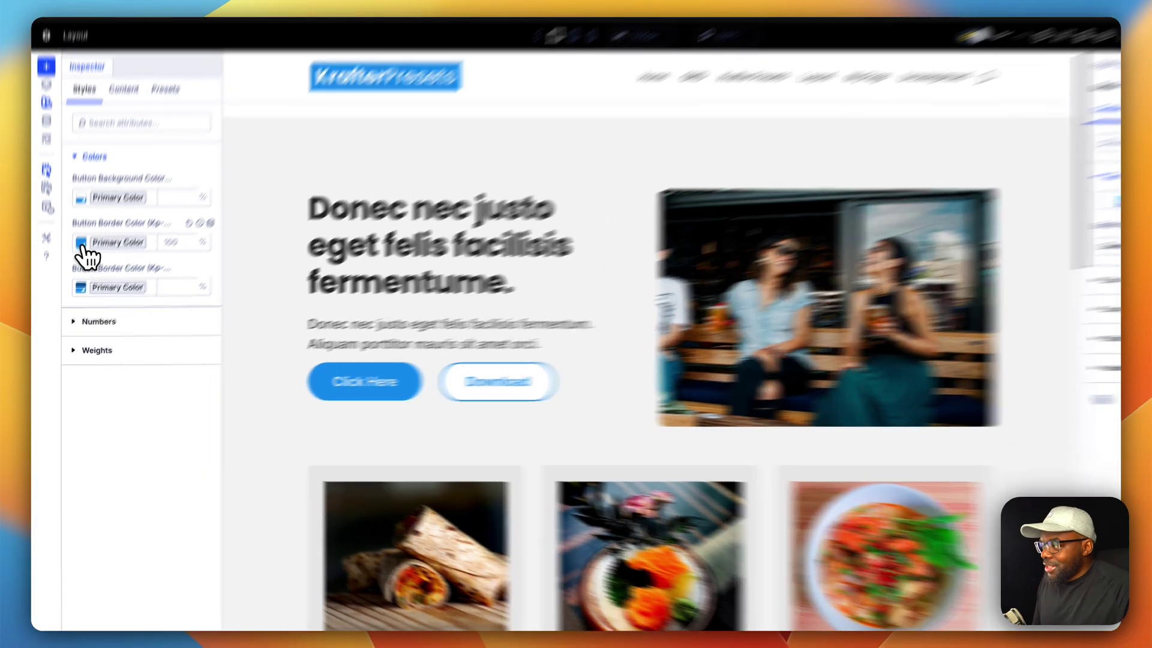
click(76, 263)
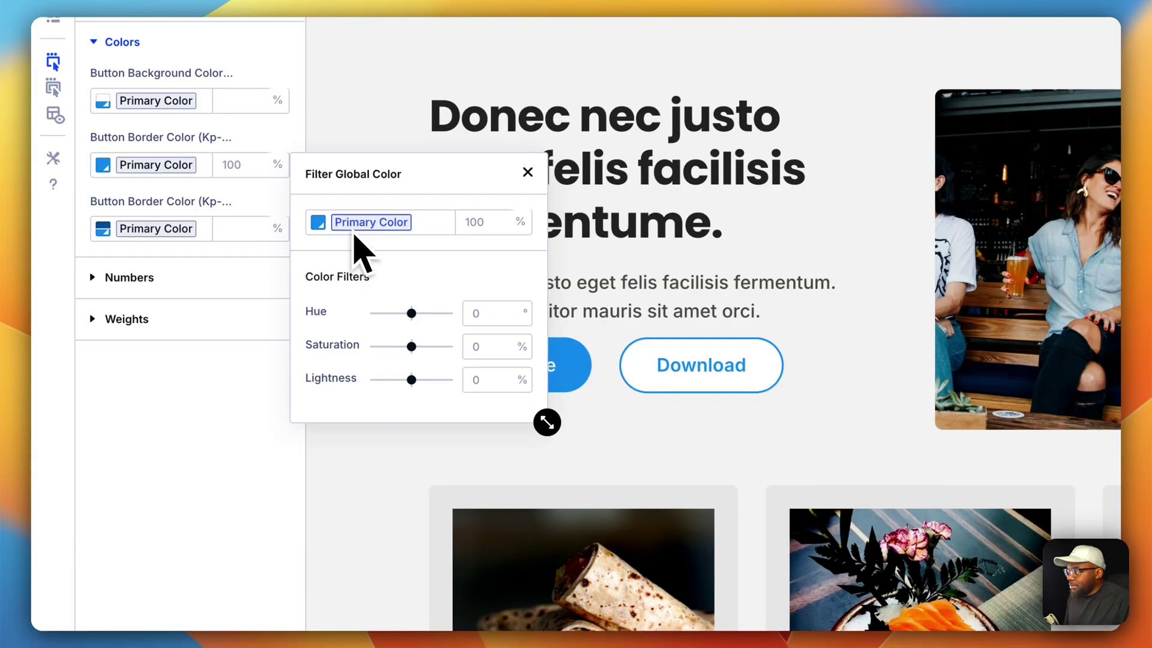
drag(413, 380, 392, 383)
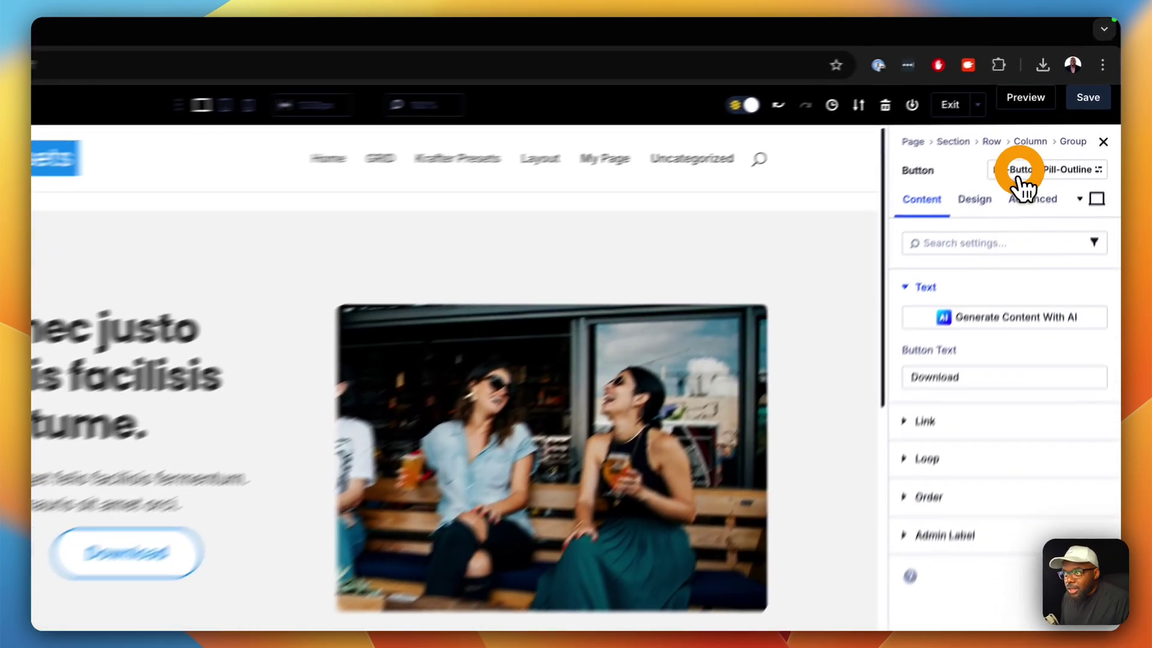
- Open the settings of the Download button's kp-button-pill-outline preset and leave them by selecting the hero section
click(1054, 125)
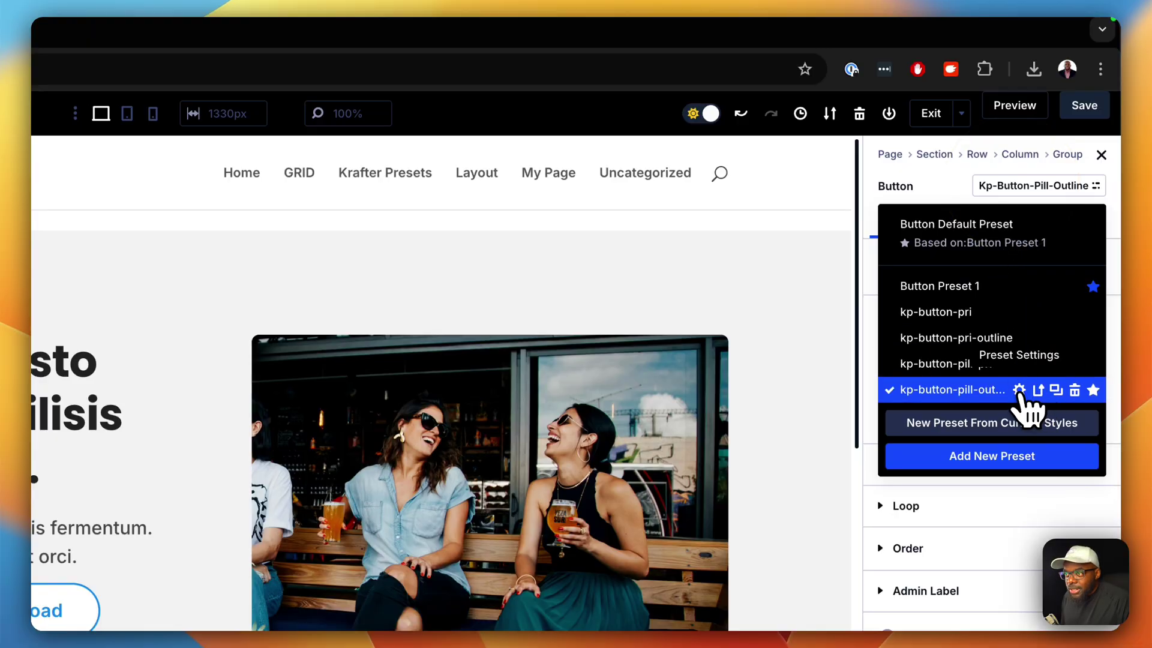
click(1019, 391)
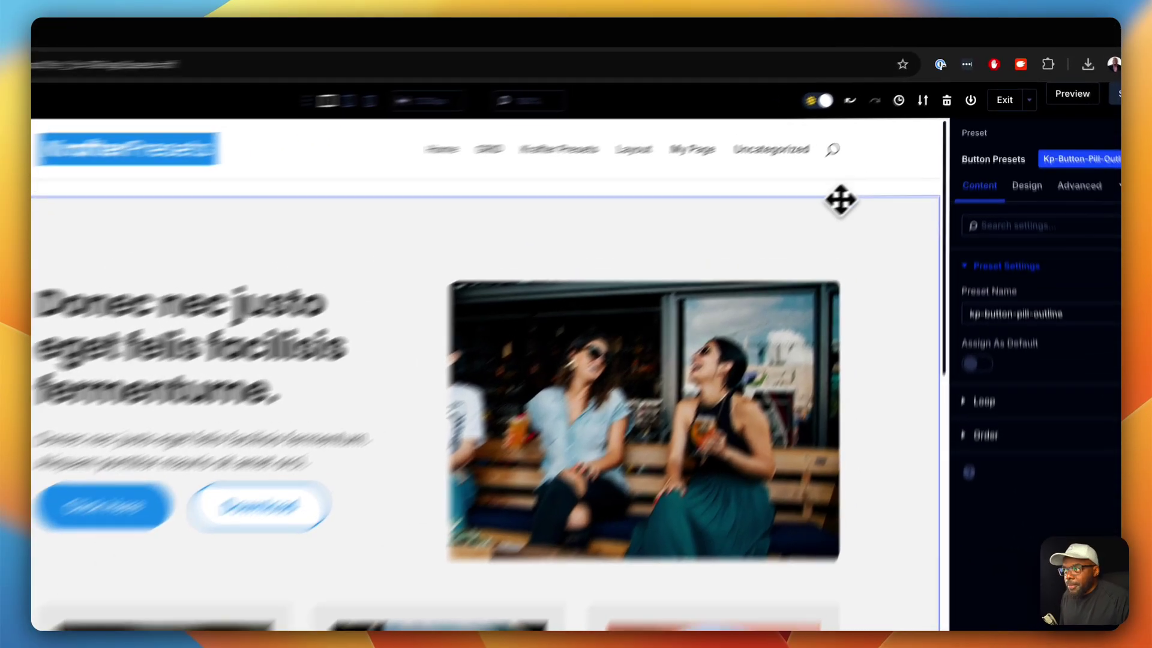
click(865, 160)
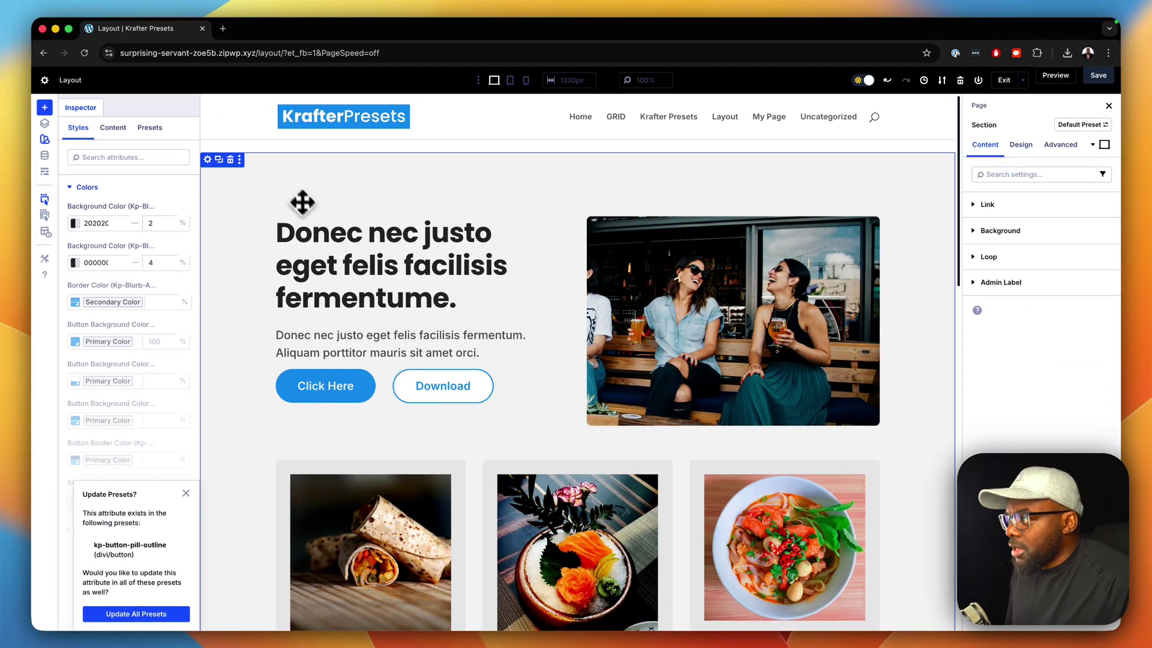
- Inspect the hero section, close the inspector, and inspect the section again to list all its elements' attributes
right_click(291, 176)
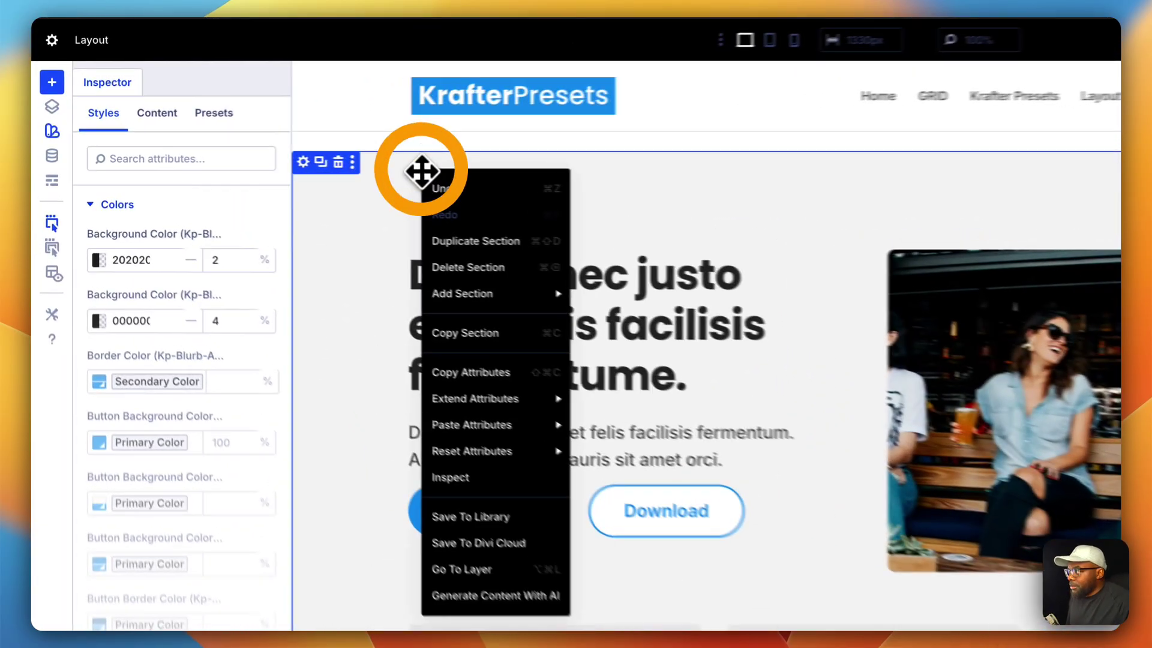
click(324, 365)
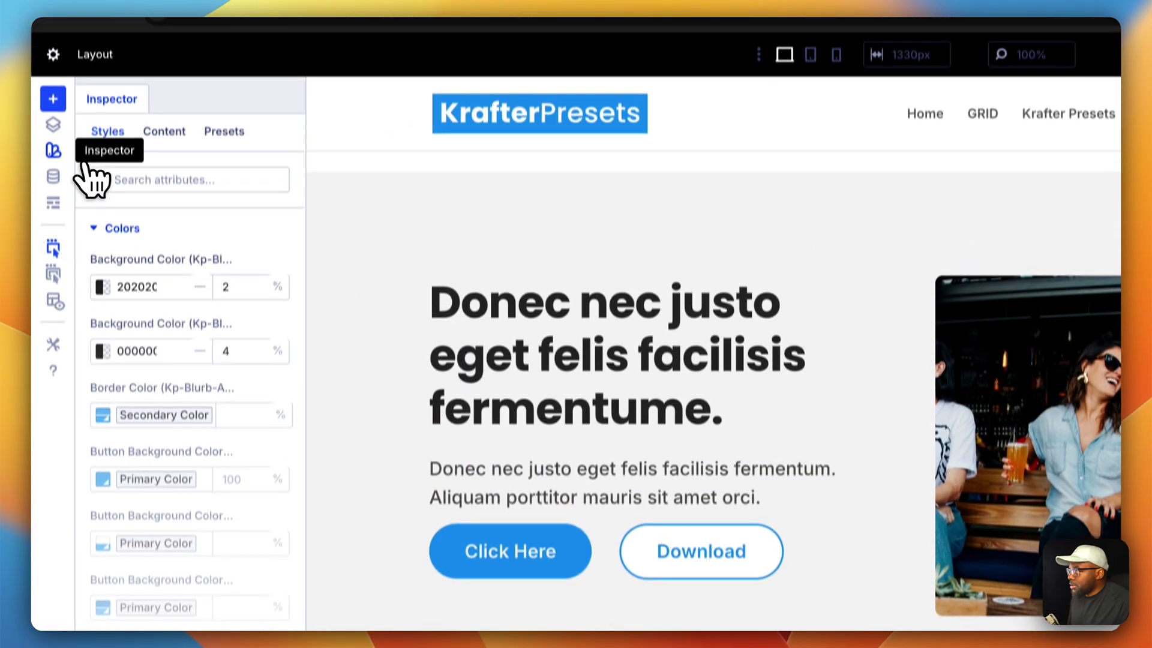
click(53, 112)
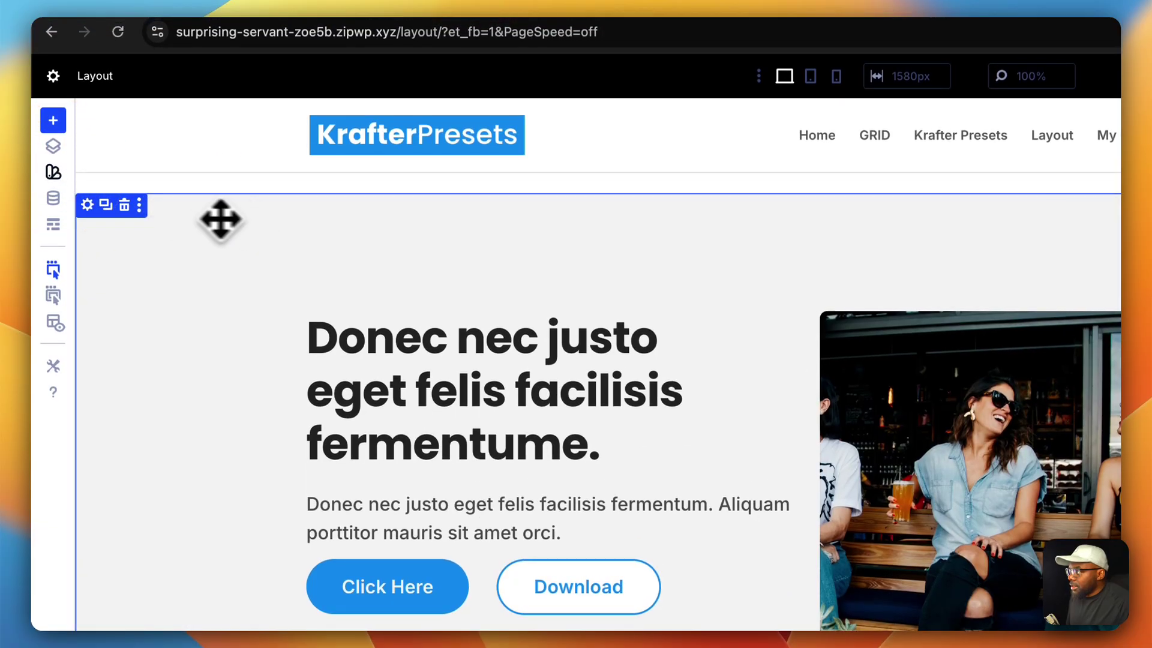
right_click(186, 221)
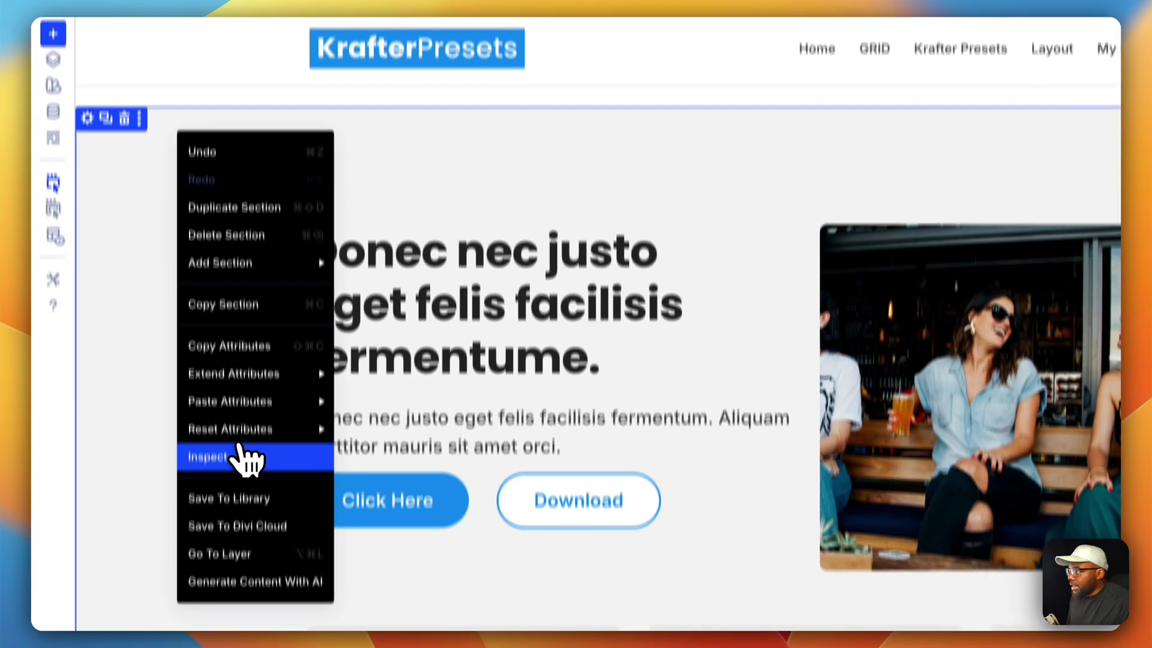
click(241, 456)
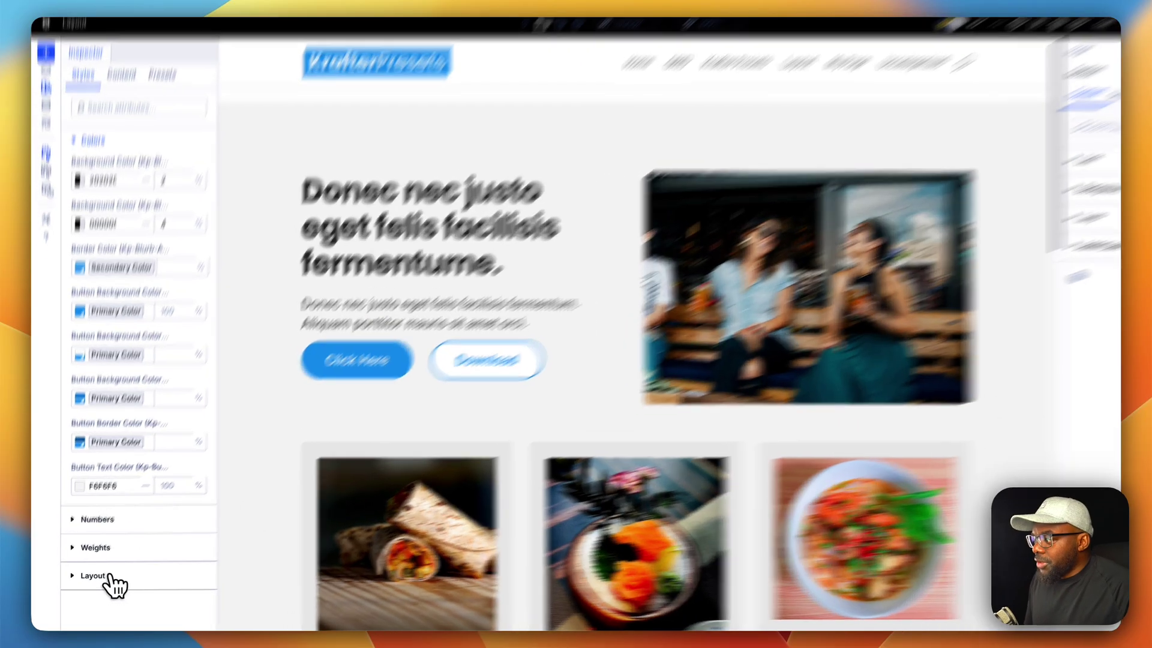
- Try the Flex layout style for the inspected hero section, restore it to Grid, and close the inspector
click(111, 581)
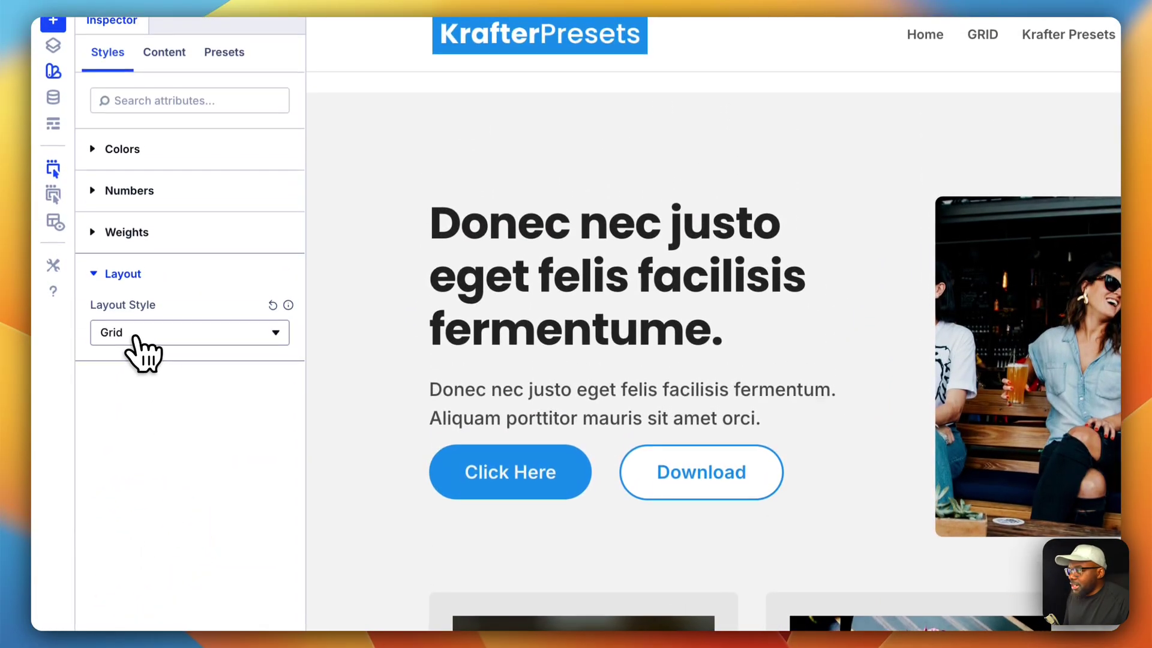
click(174, 348)
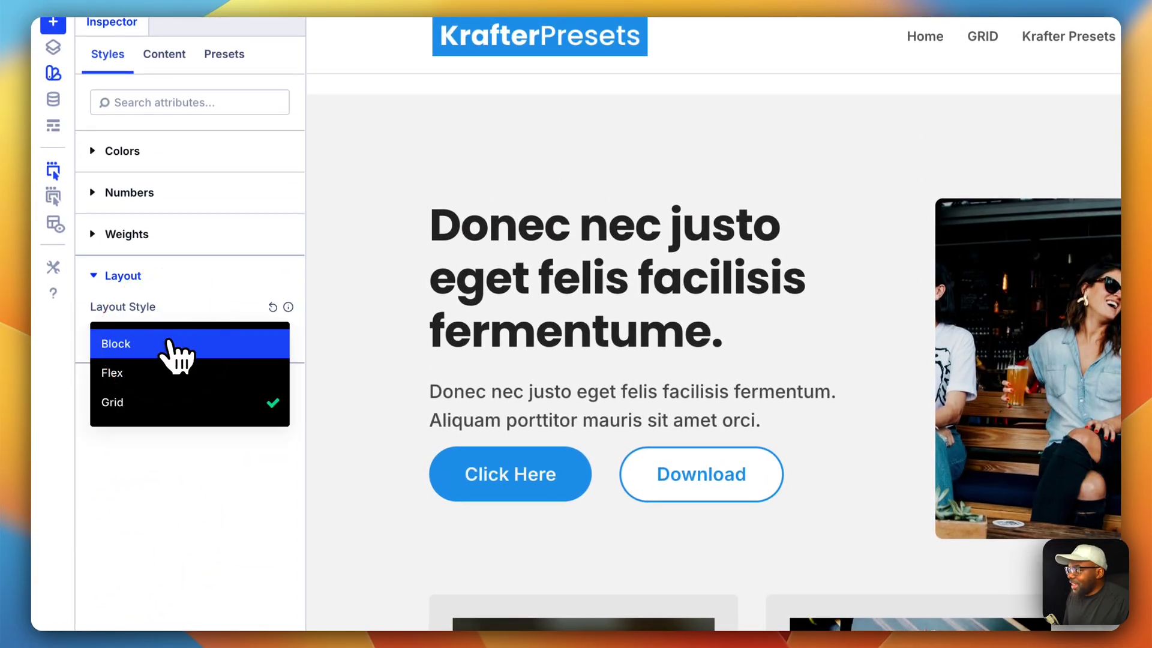
click(159, 375)
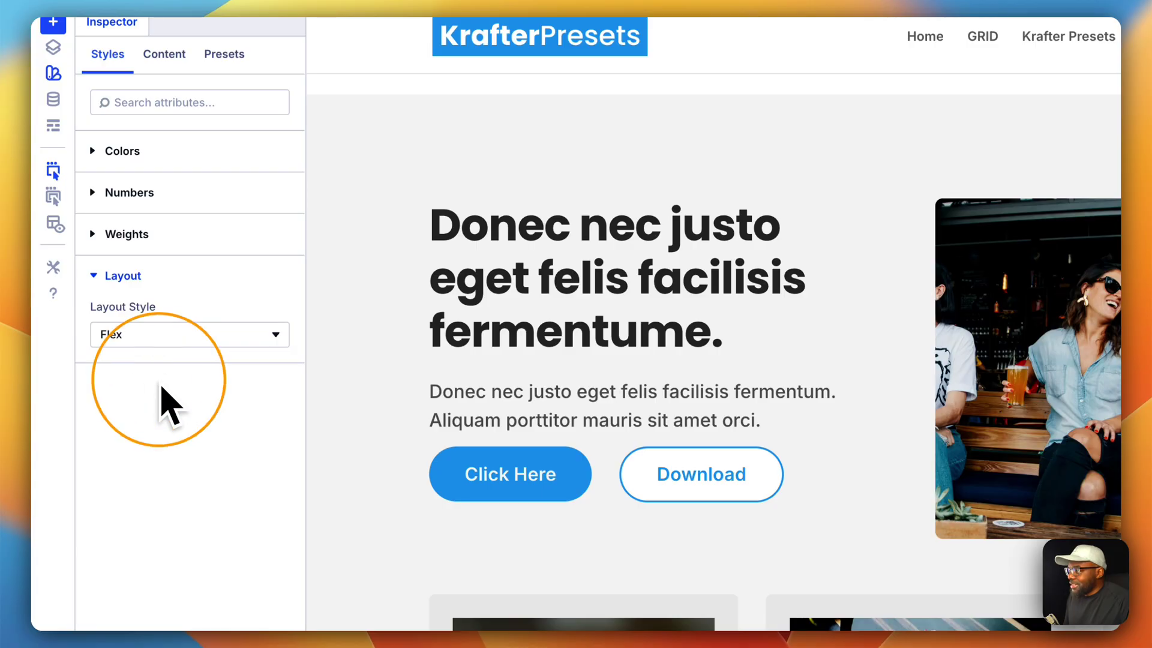
click(157, 347)
click(159, 414)
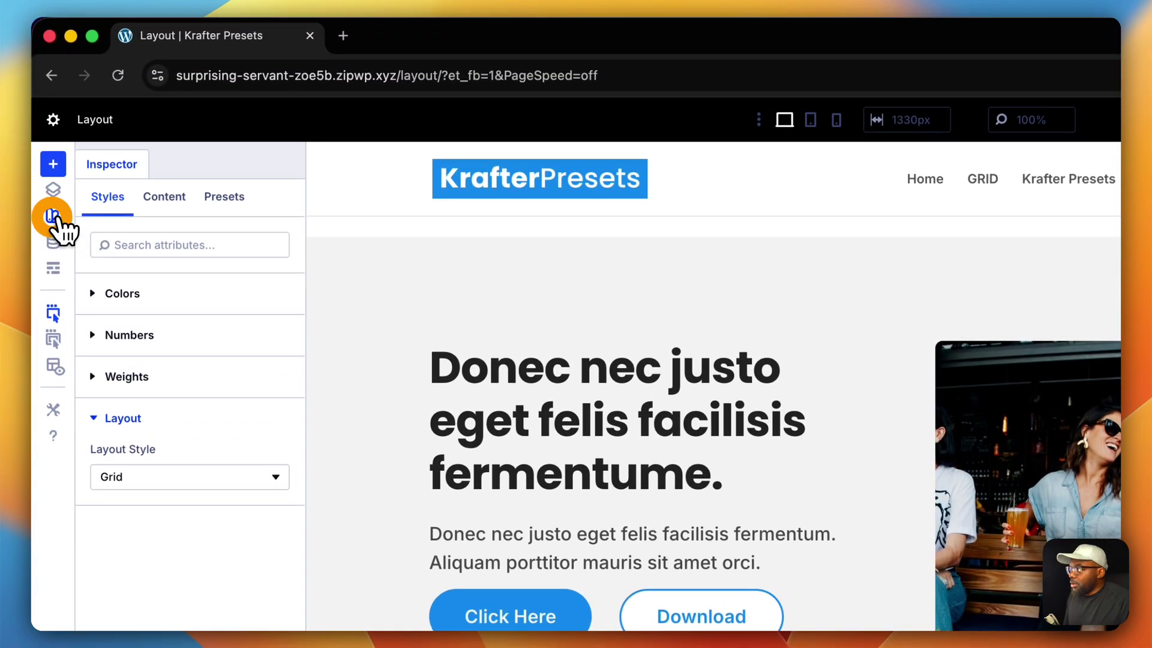
click(53, 73)
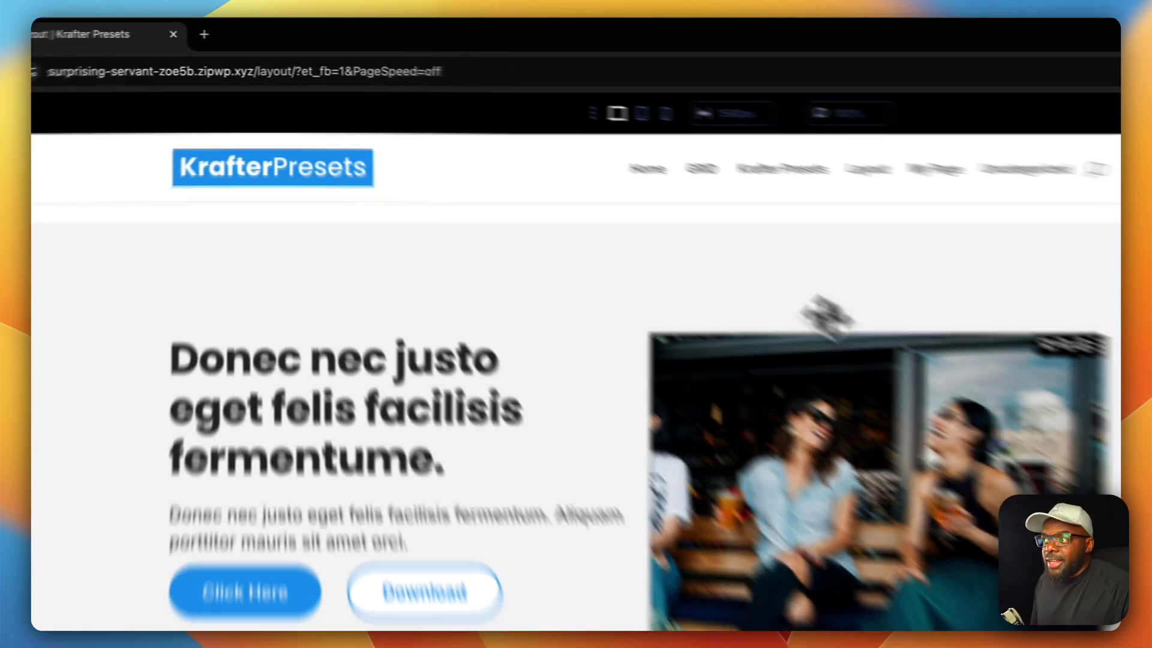
- Inspect the first Nullam Malesuada blurb card and assign it the kp-blurb-a-outline module preset
click(862, 386)
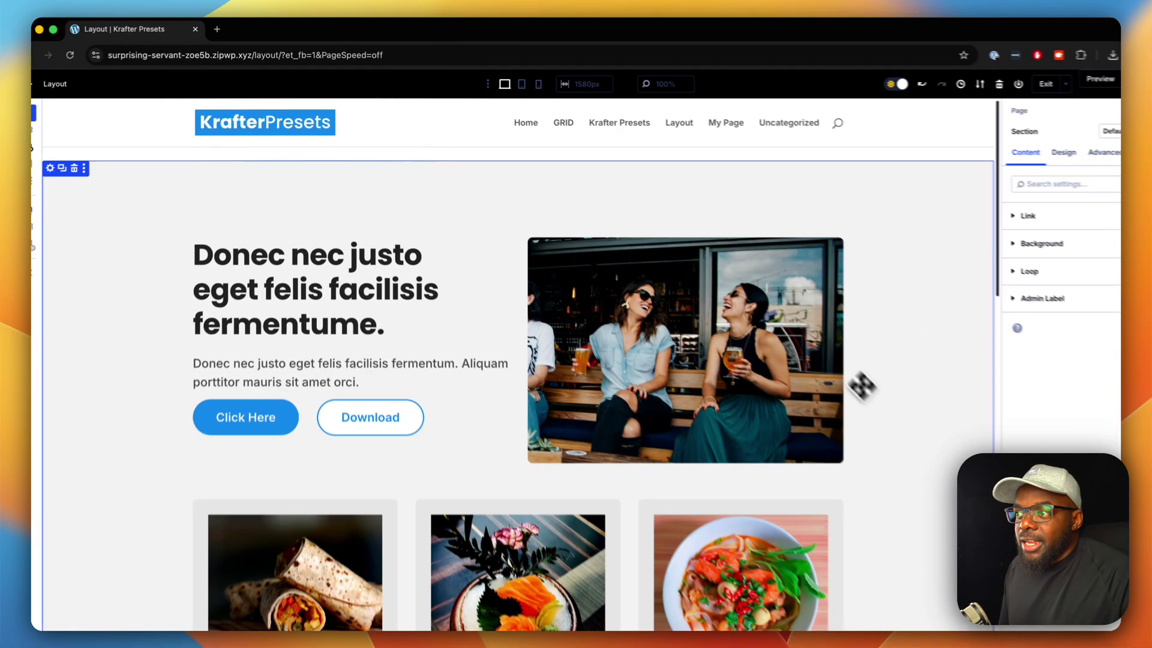
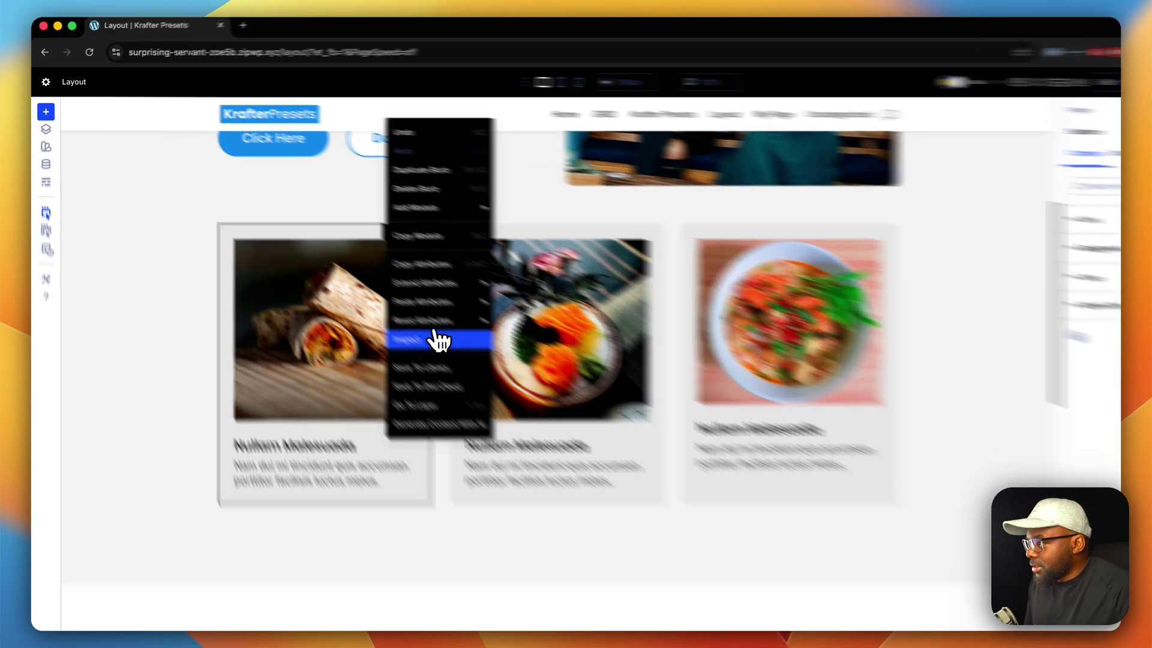
click(399, 313)
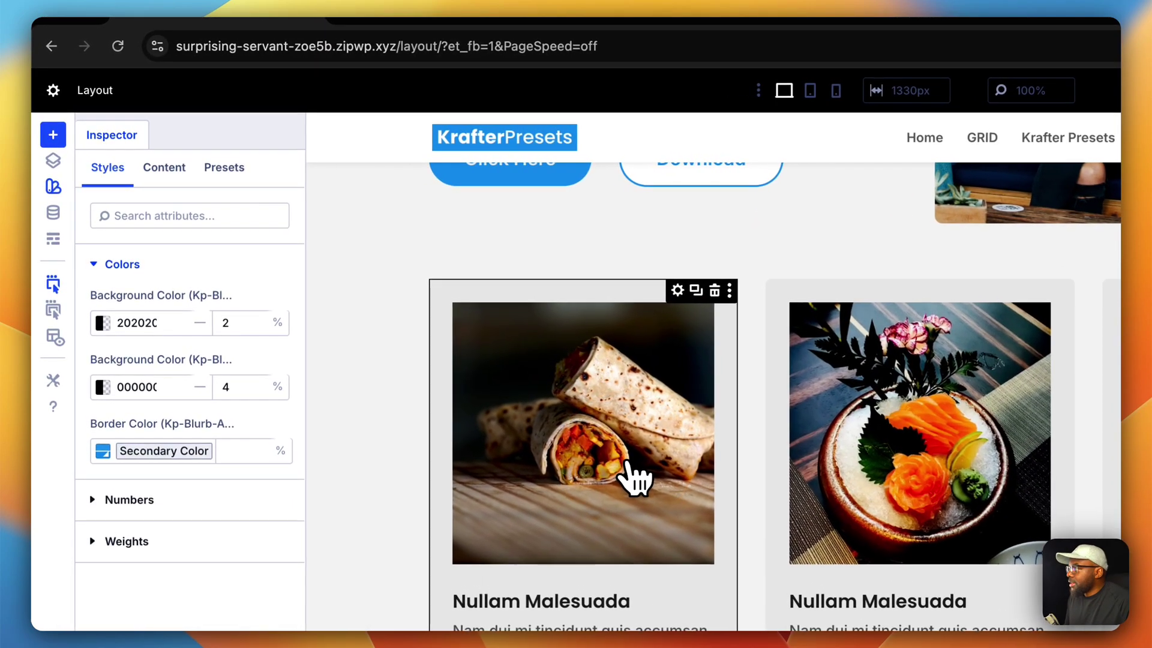
click(231, 169)
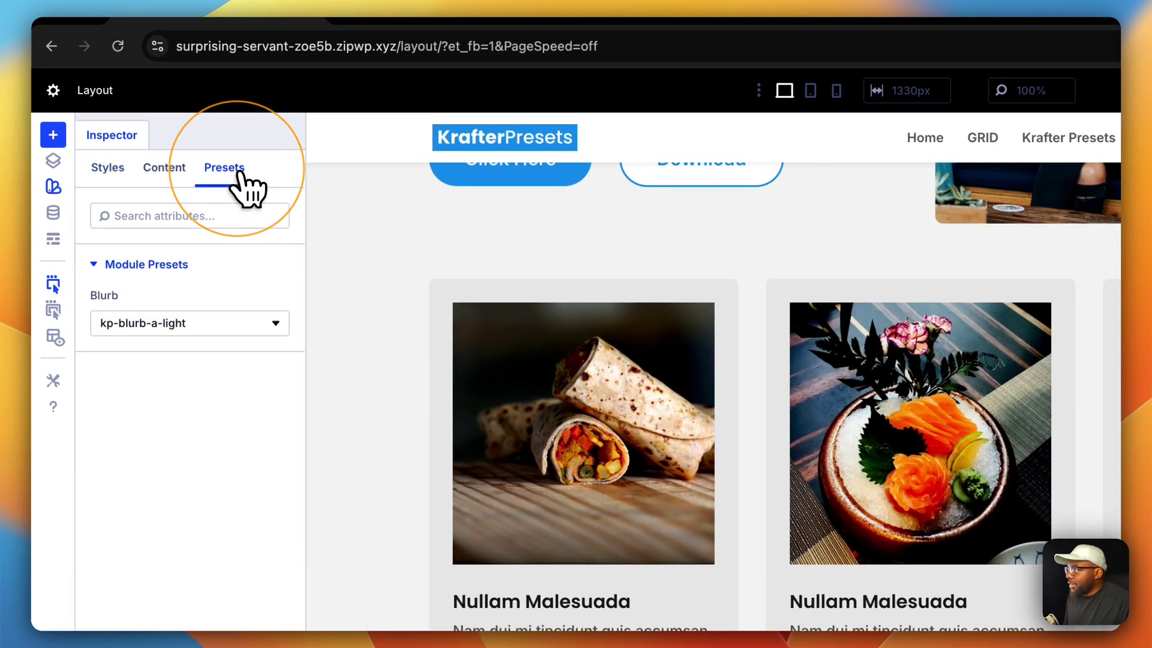
click(206, 342)
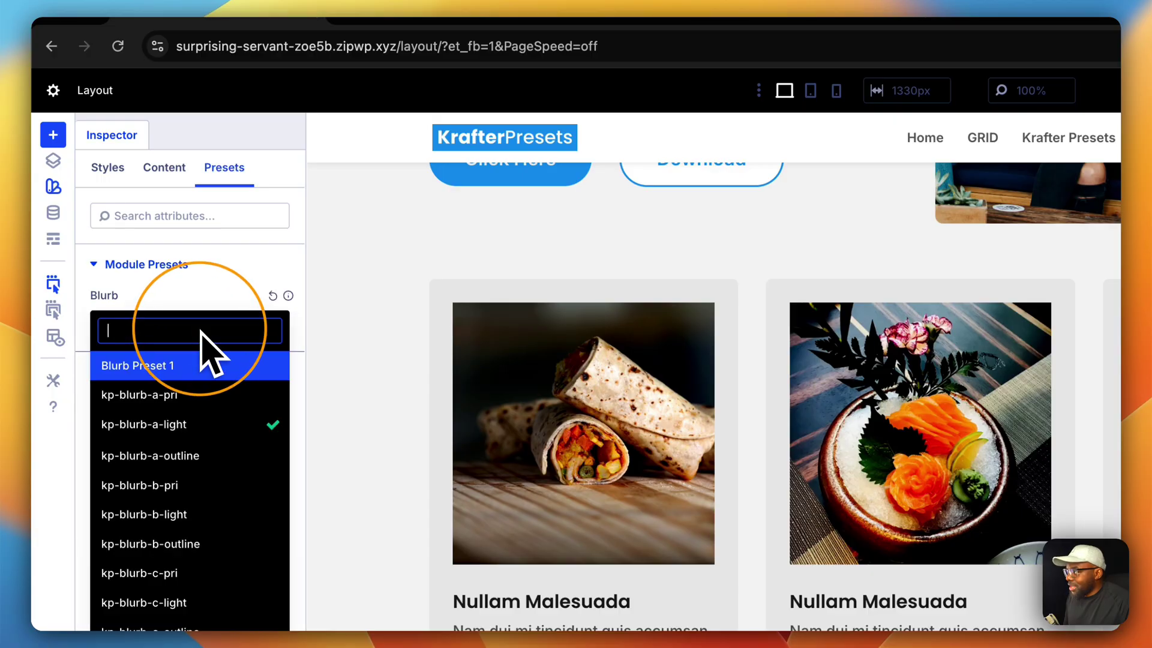
click(220, 461)
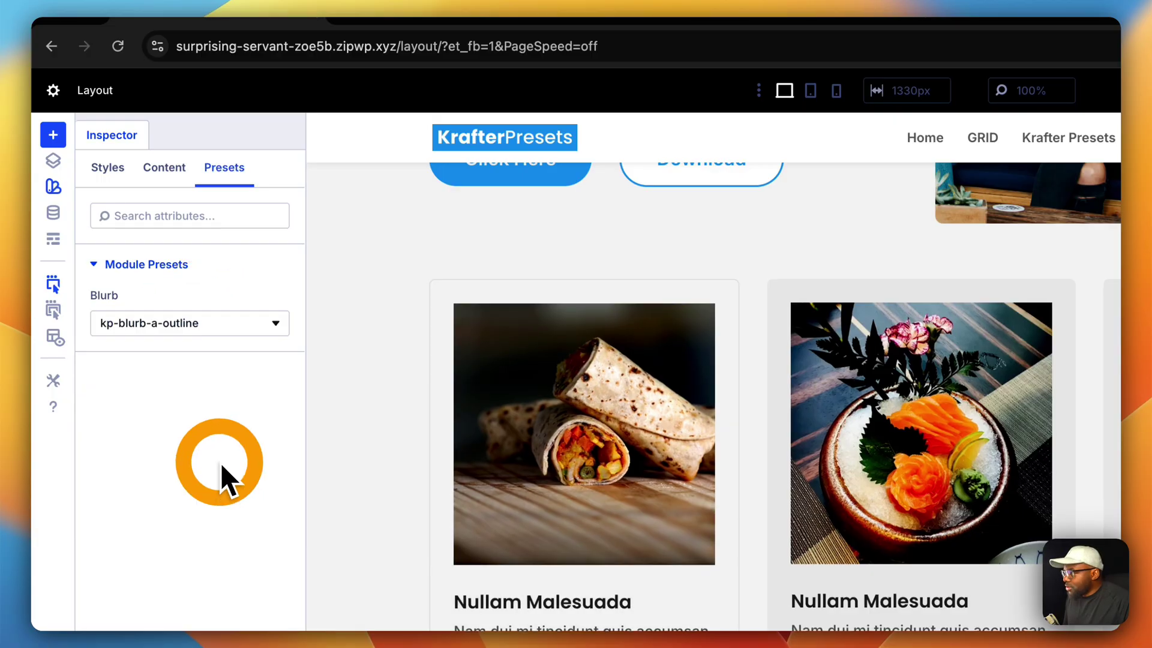
- Try the kp-blurb-c-pri preset on the first Nullam Malesuada blurb card and replace it with kp-blurb-c-outline
click(195, 342)
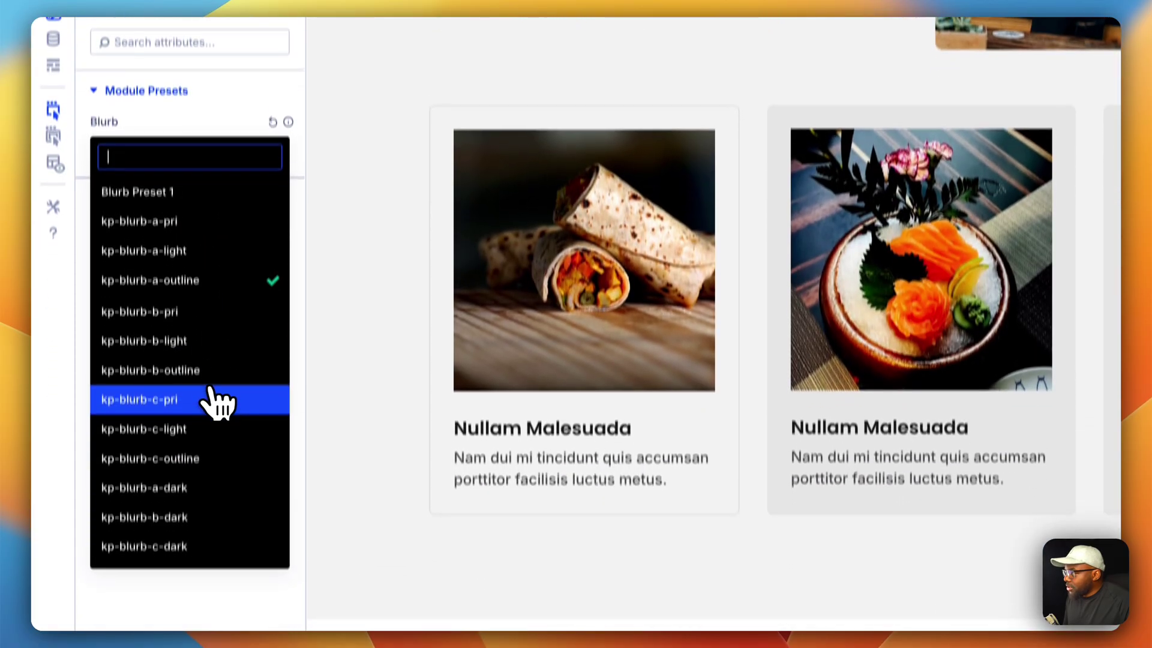
click(210, 399)
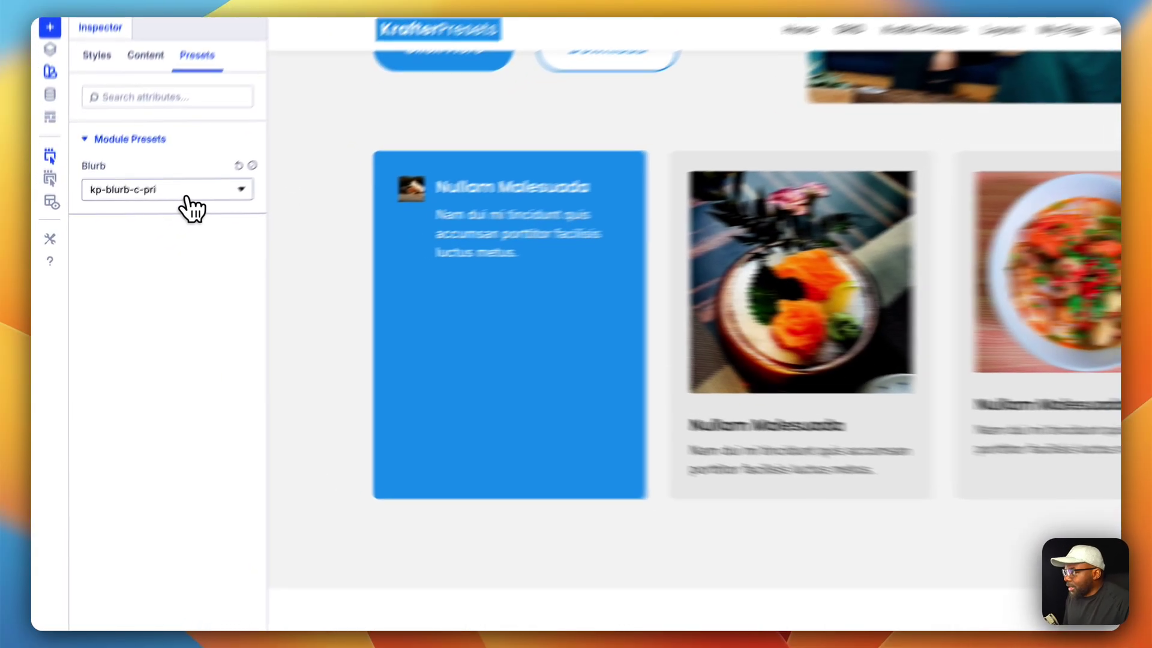
click(147, 224)
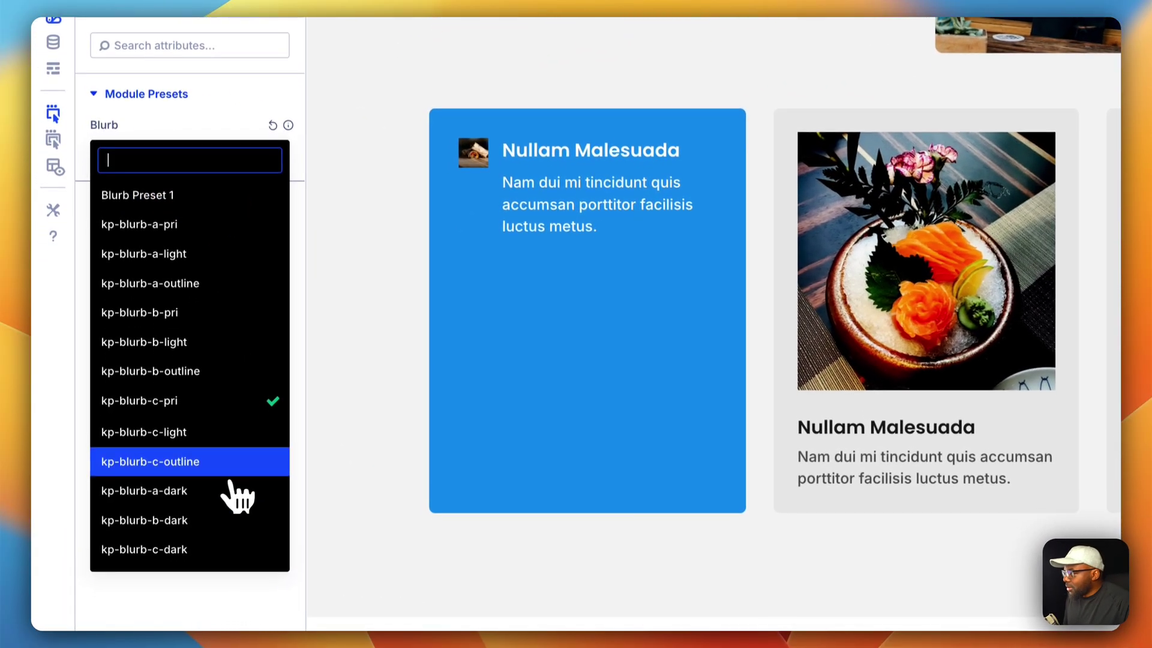
click(237, 478)
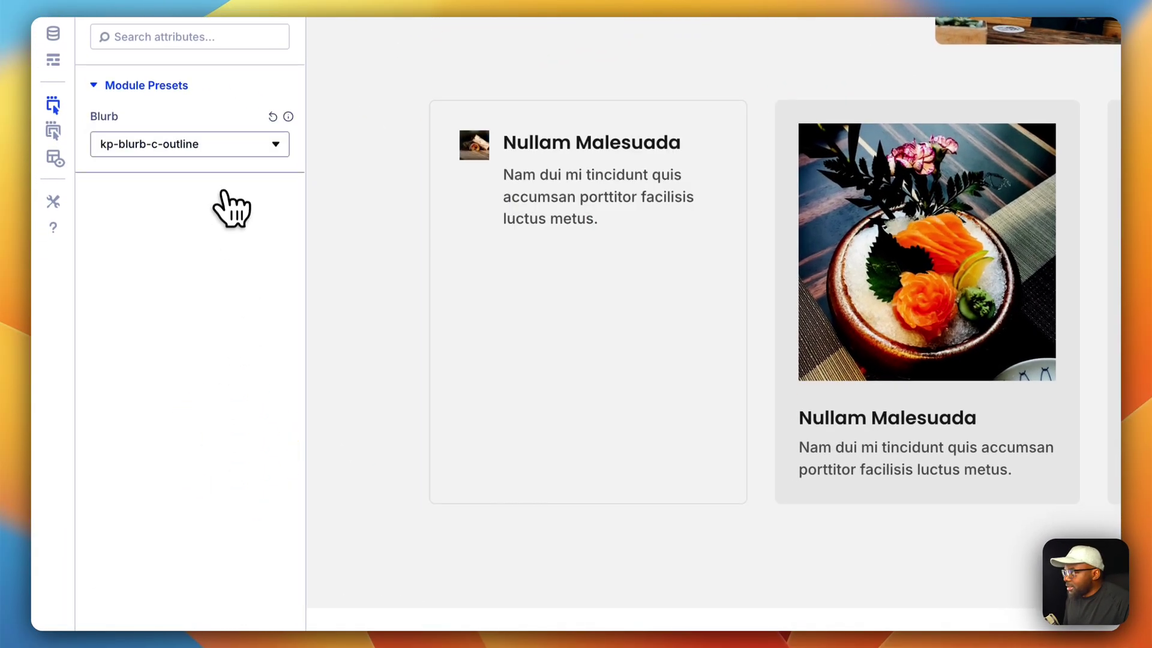
- Try the kp-blurb-a-dark preset on the first blurb card, switch it to kp-blurb-b-dark, and close the inspector
click(222, 147)
click(192, 483)
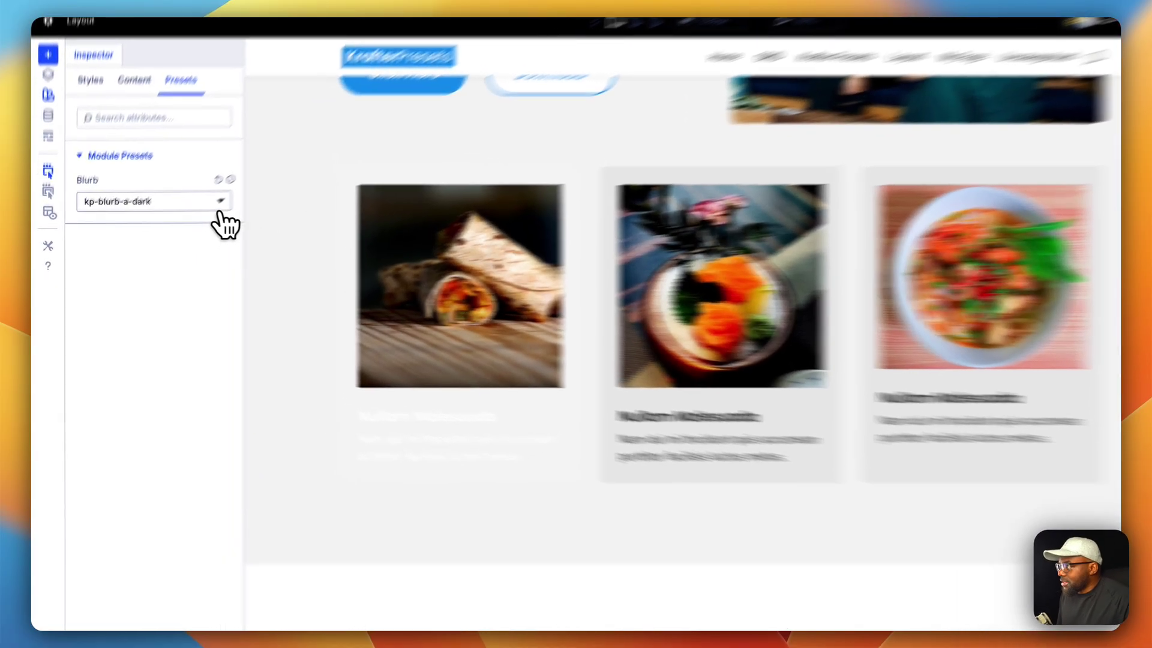
click(162, 224)
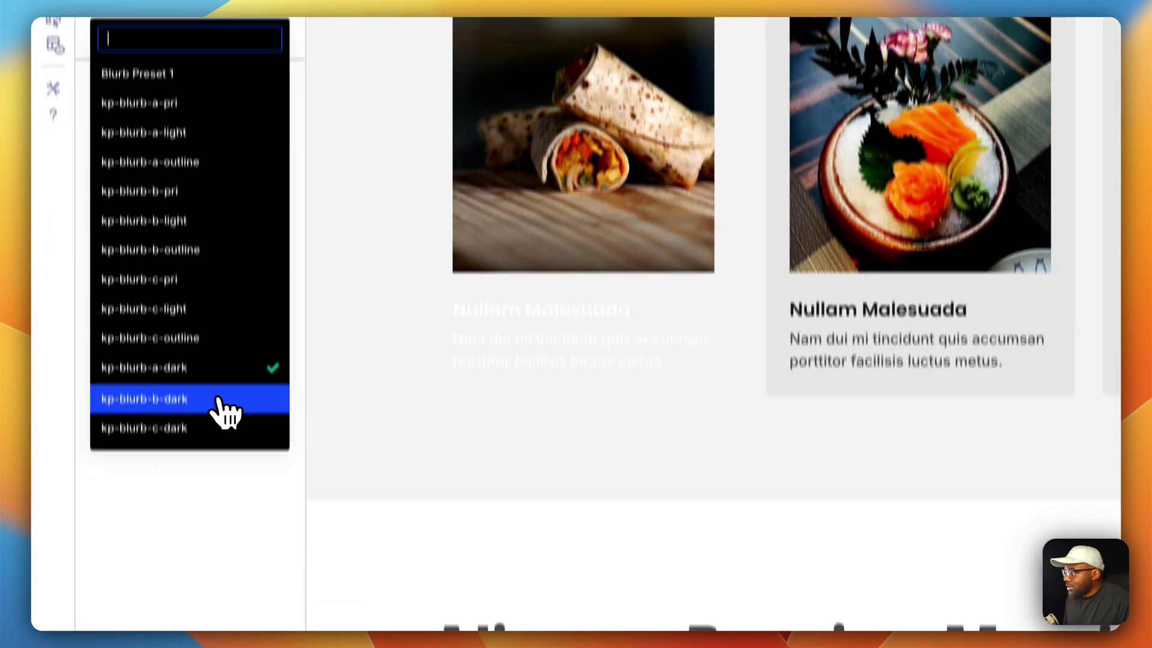
click(218, 537)
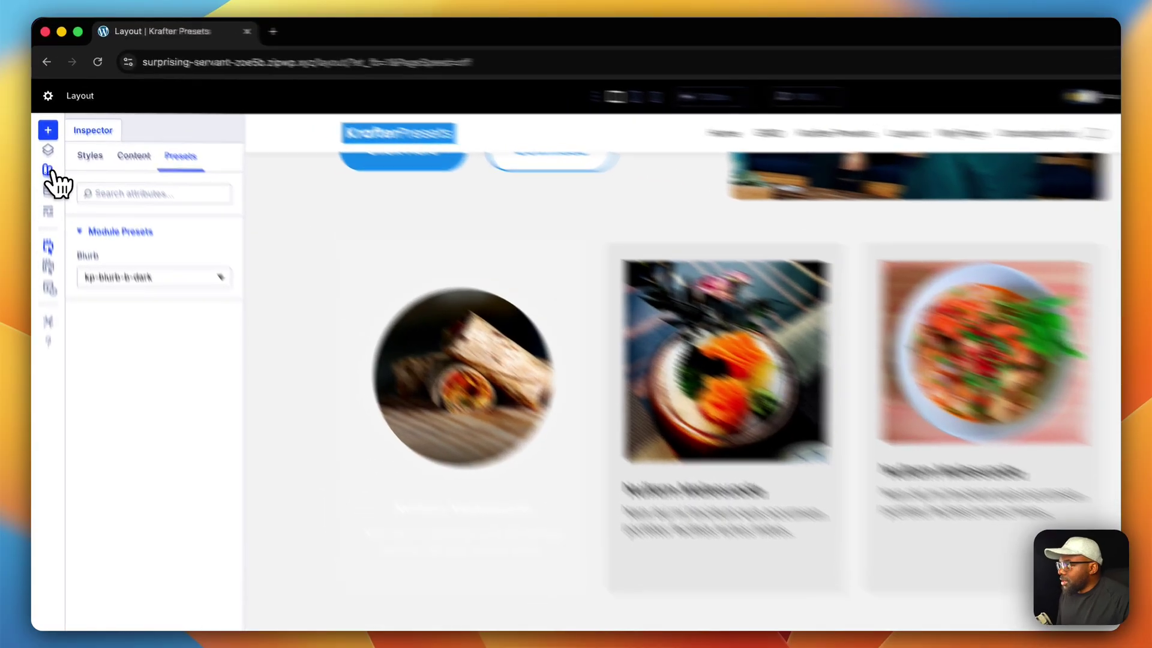
click(47, 139)
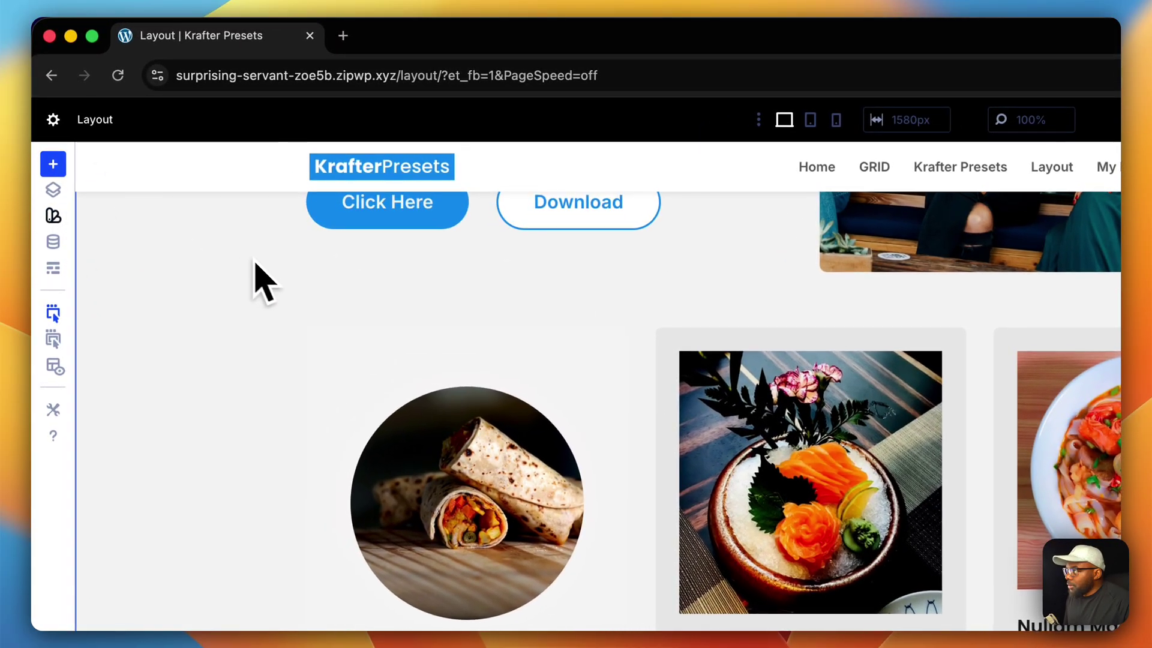
- Open the hero section's settings and give it the near-black background color 1E0606 behind the blurb cards
scroll(257, 267, up, 10)
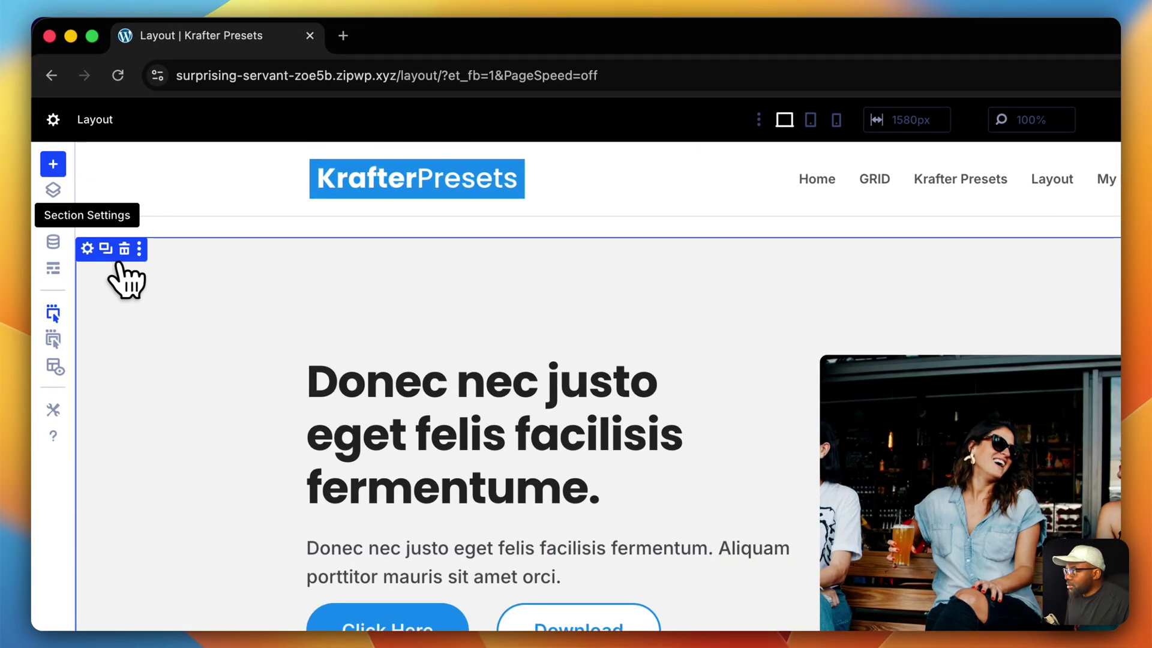
click(99, 252)
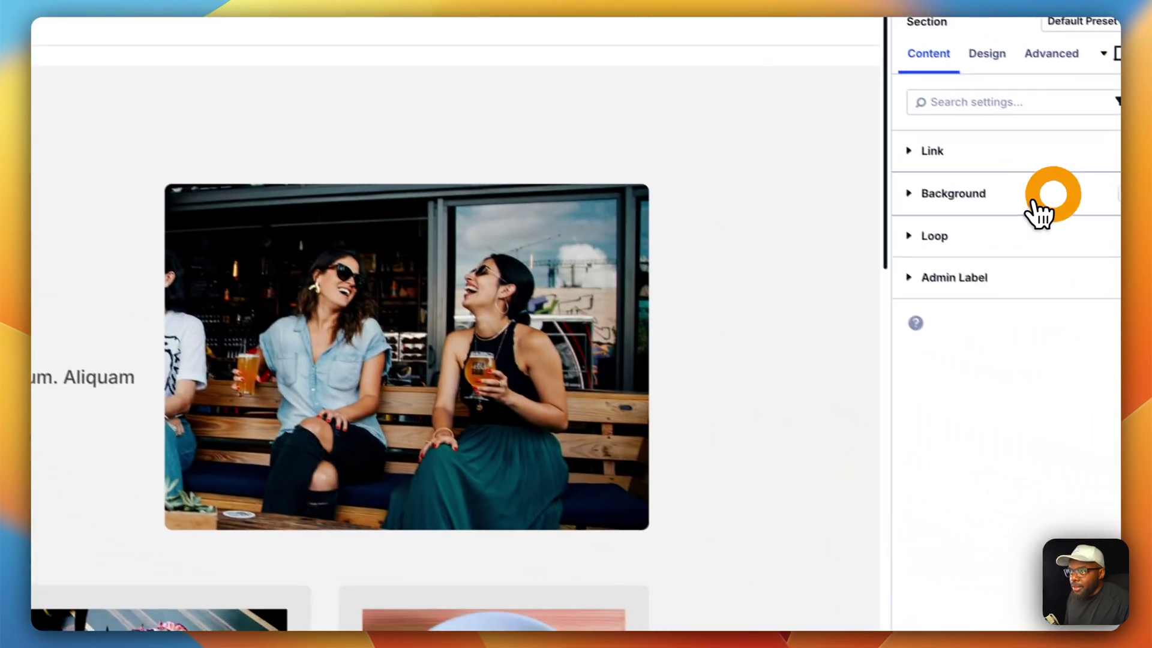
click(1036, 198)
click(993, 354)
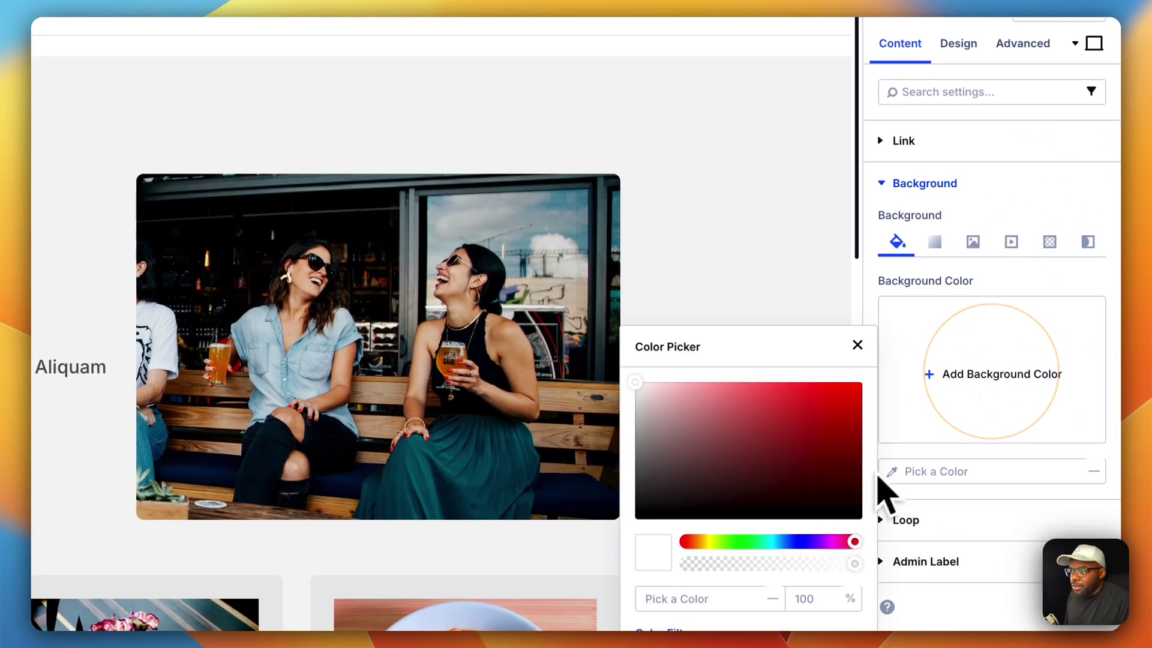
click(820, 501)
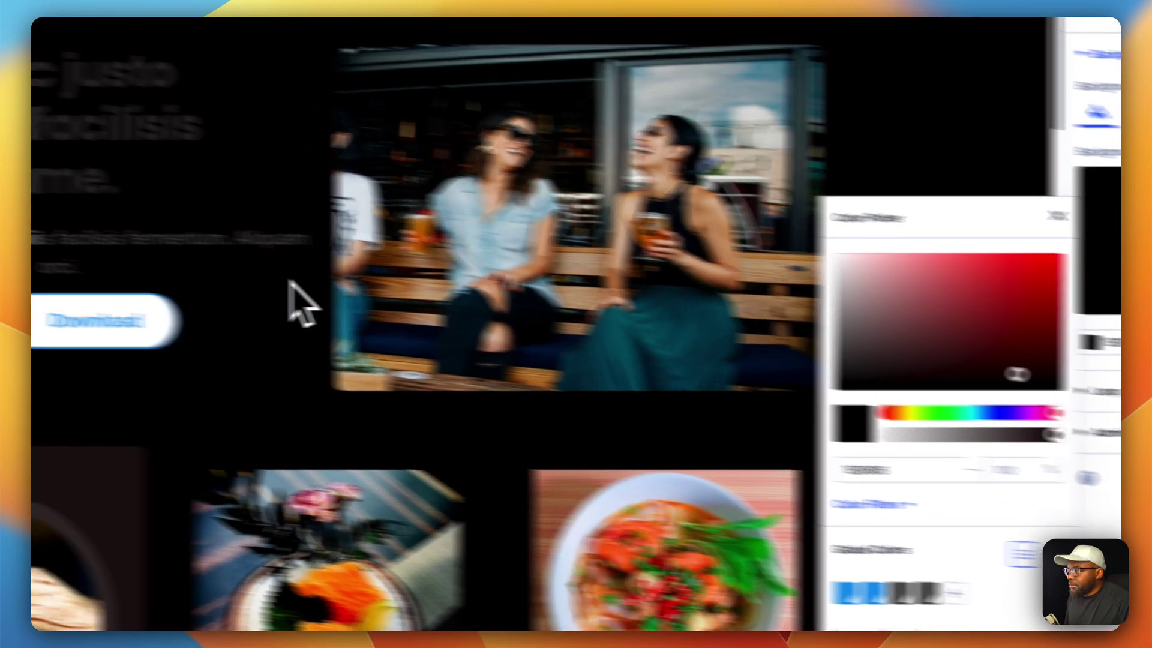
click(33, 362)
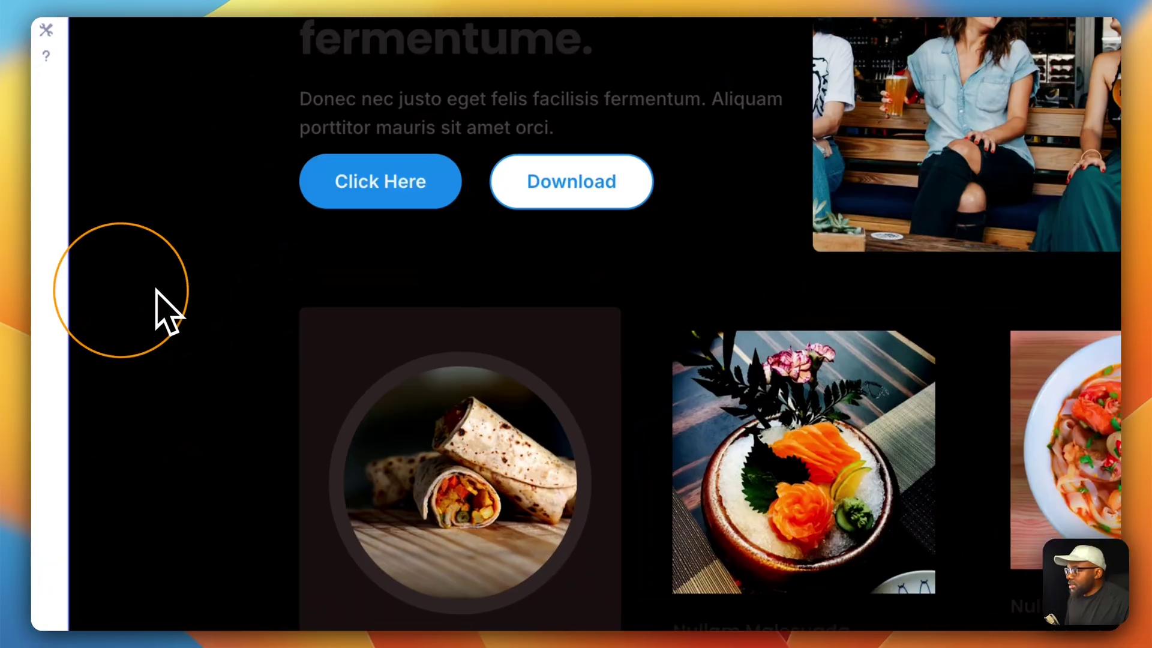
scroll(402, 522, down, 3)
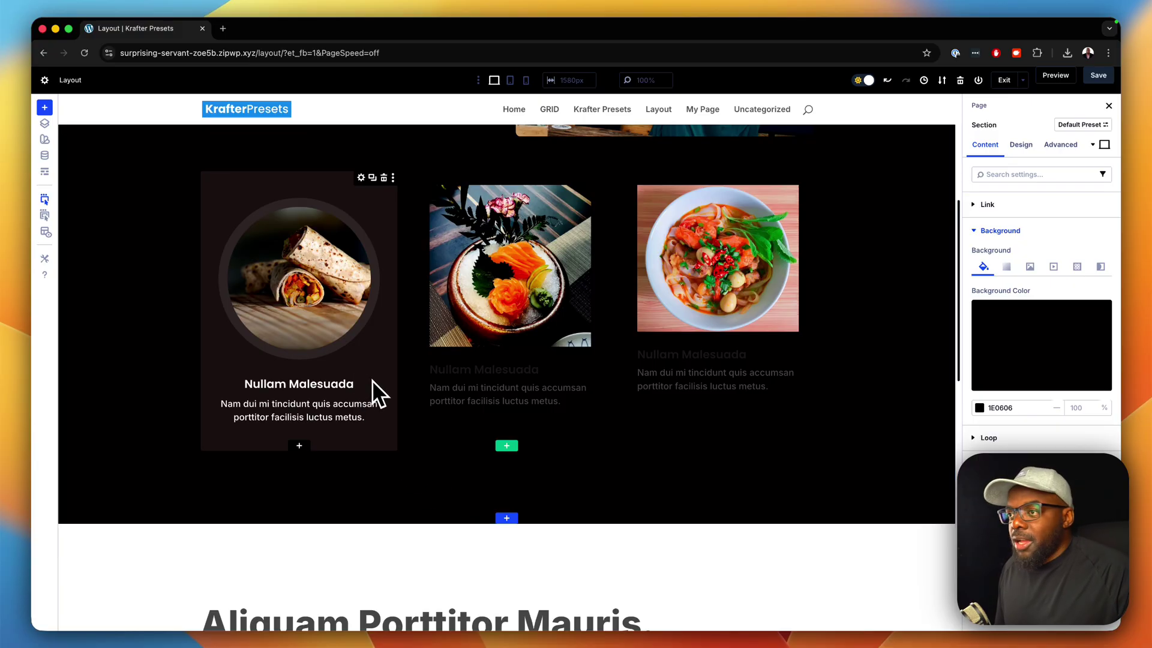
- Try the hero section background colors 8E2424, A91010, 742121 and 4D1313, and clear the background color
click(1046, 356)
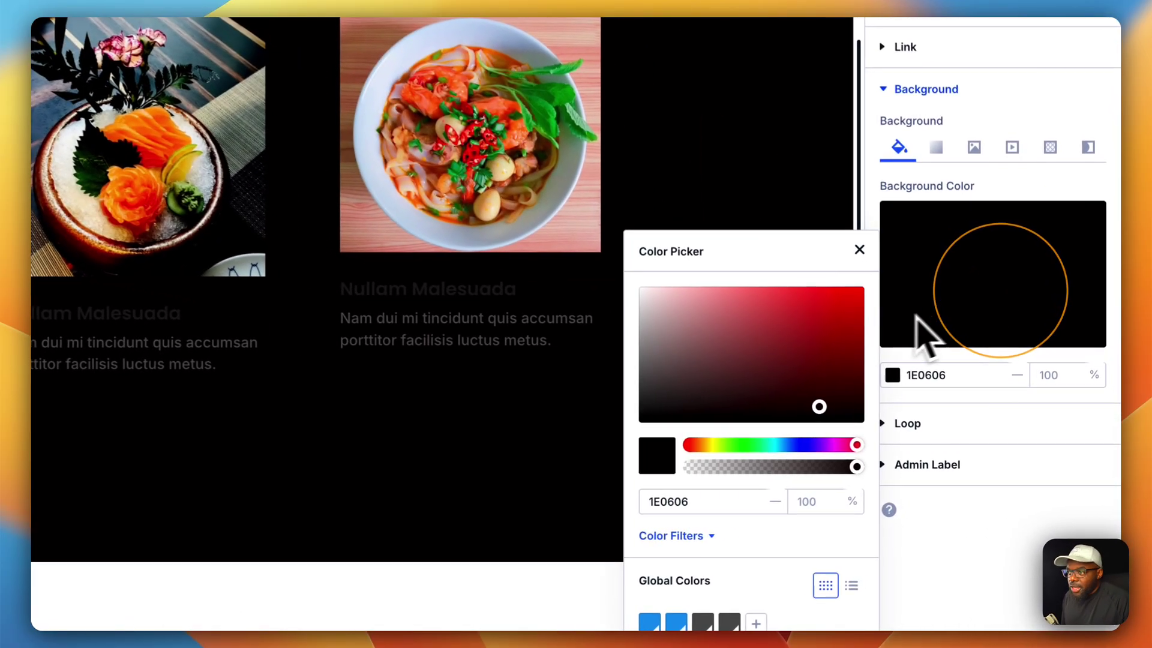
click(807, 347)
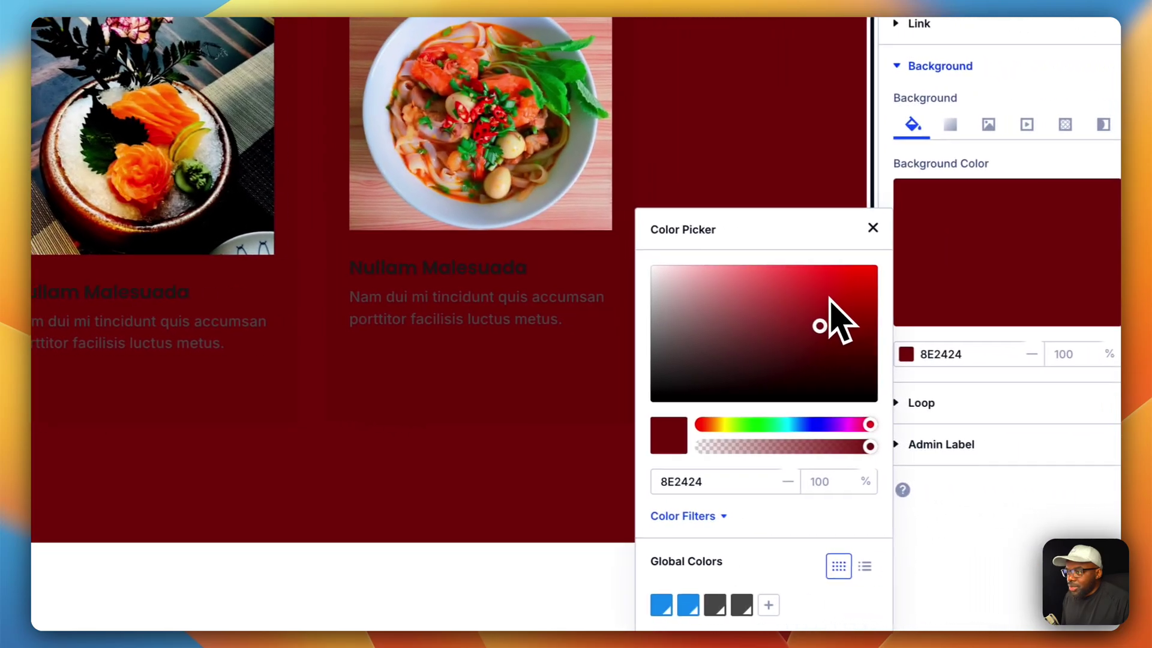
click(853, 309)
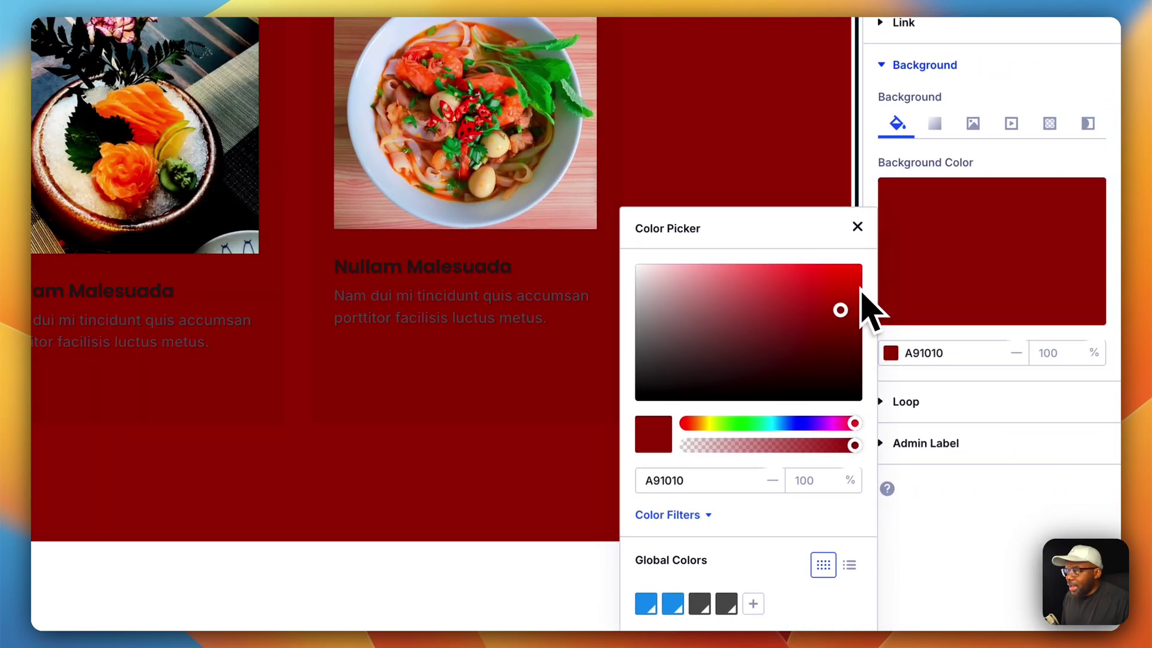
click(798, 338)
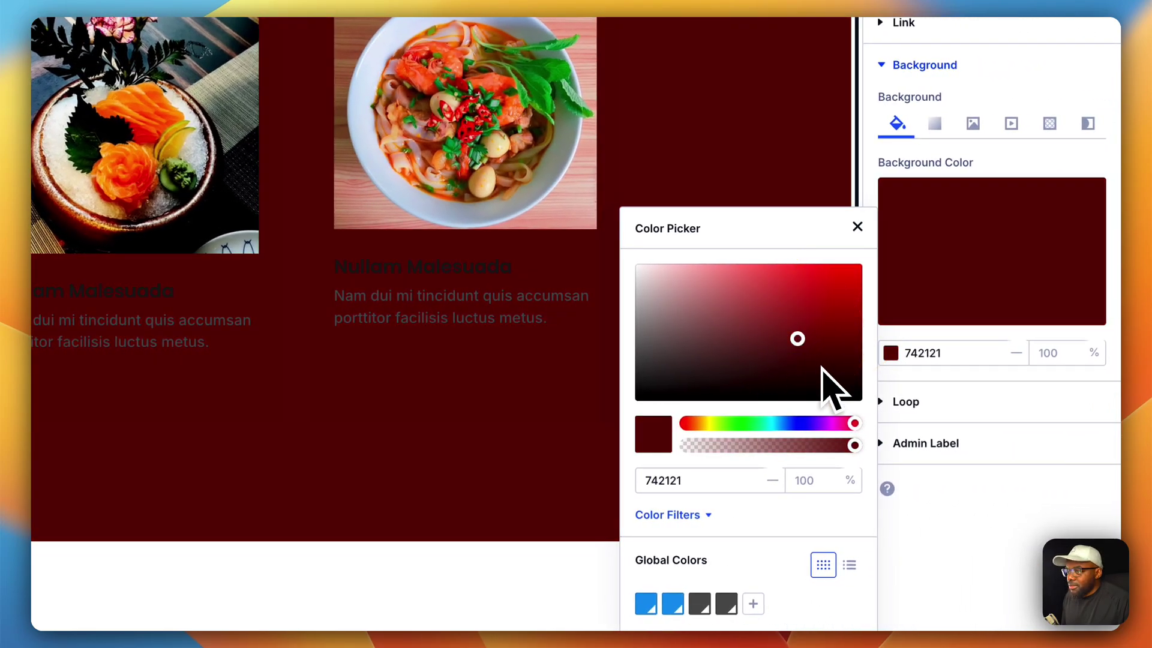
click(719, 364)
click(807, 360)
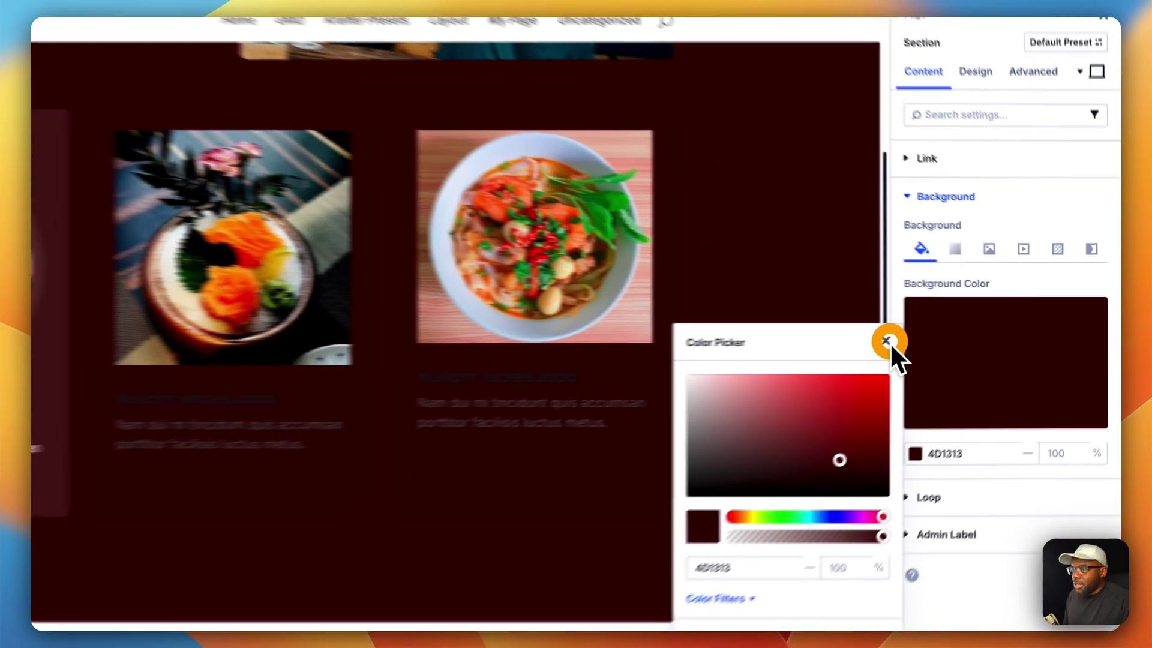
click(960, 330)
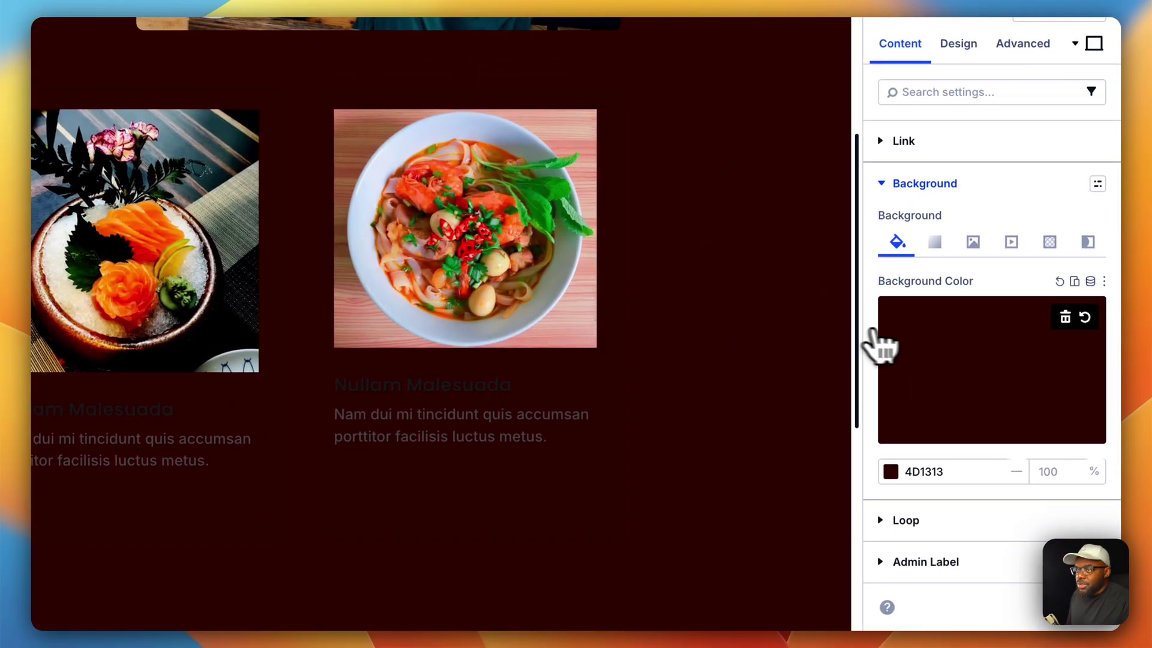
click(1065, 317)
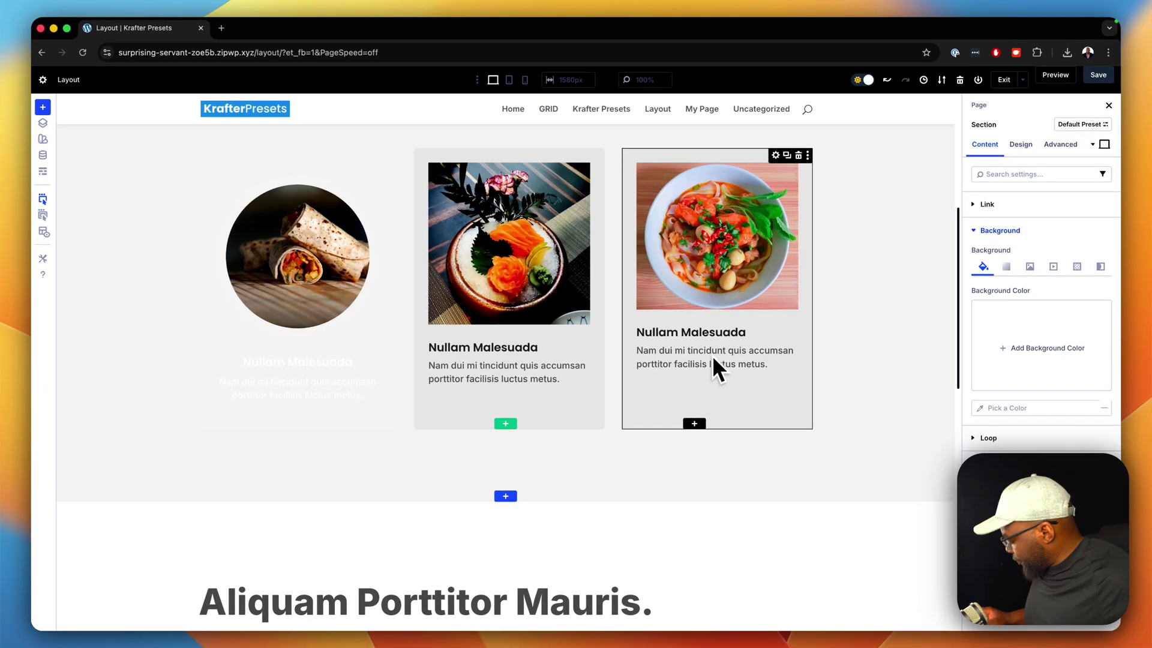
- Undo all the section background color changes and the first blurb card's preset changes
key(super+z)
key(super+z)
key(super+z)
key(super+z)
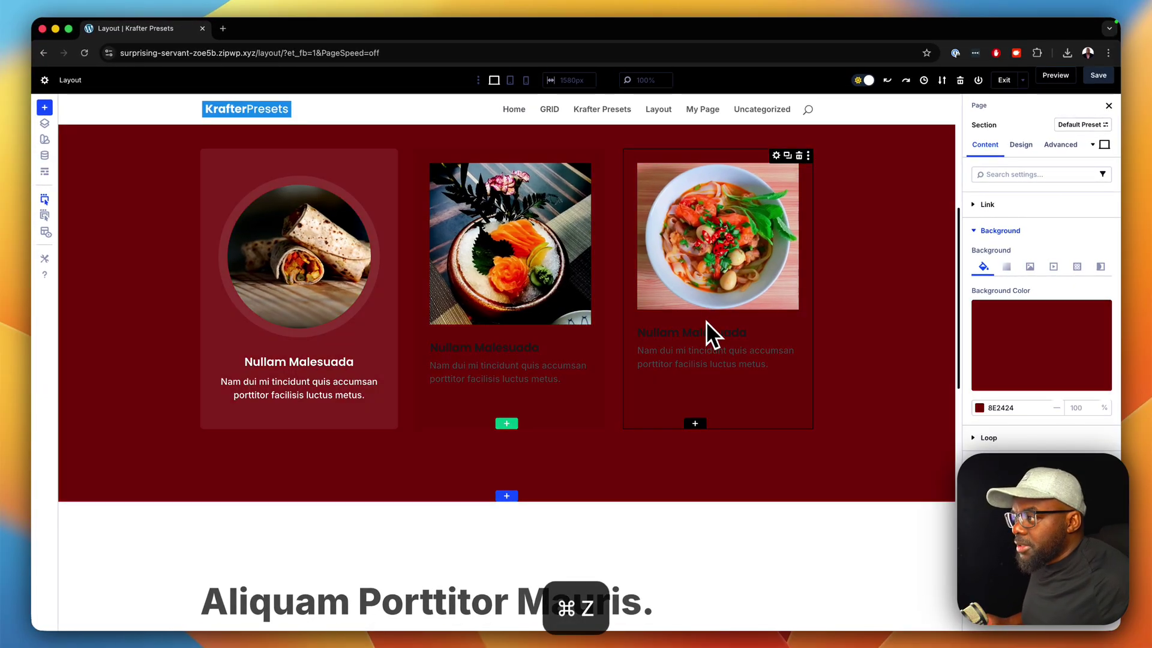
key(super+z)
key(super+z)
key(super+z)
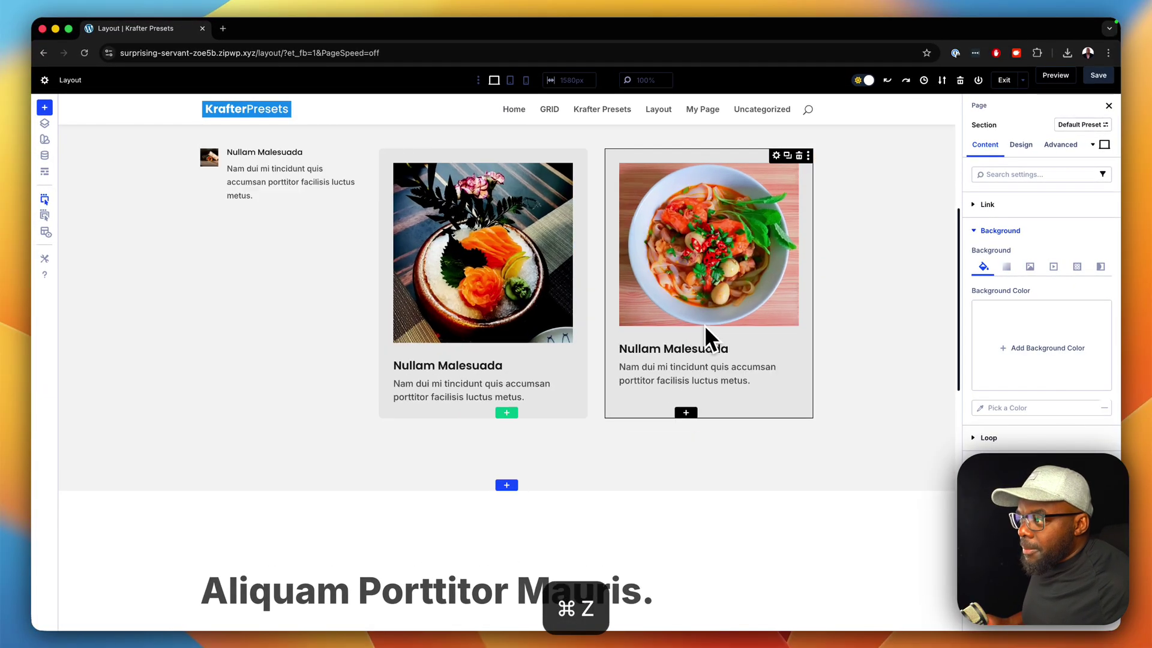
key(super+z)
key(super+z)
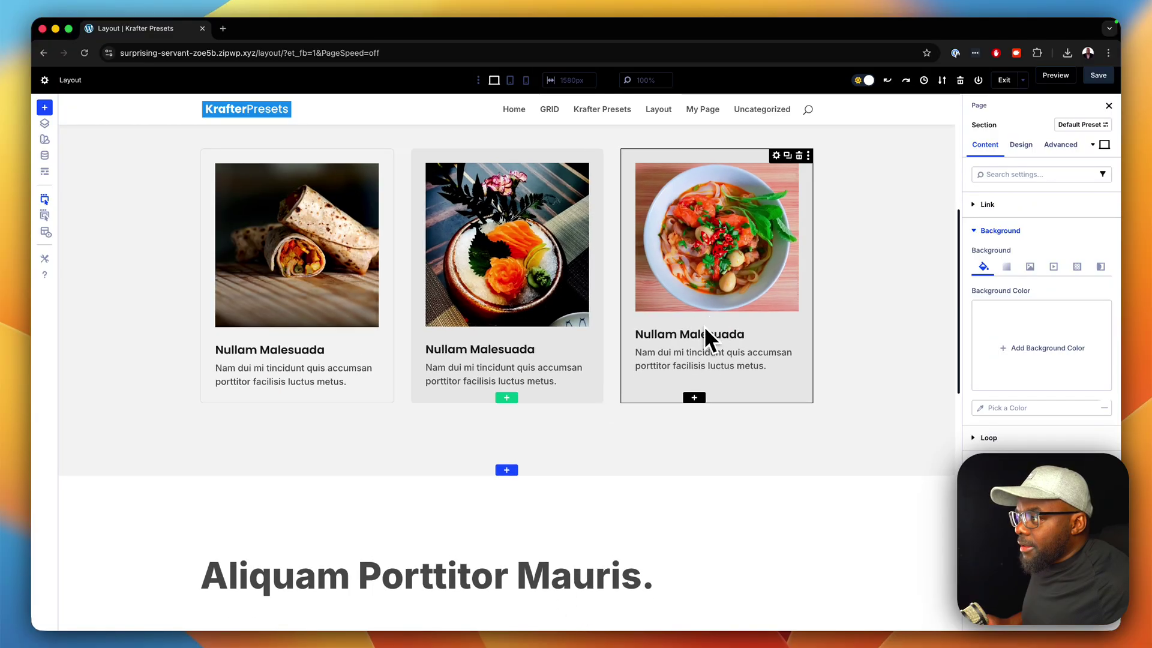
key(super+z)
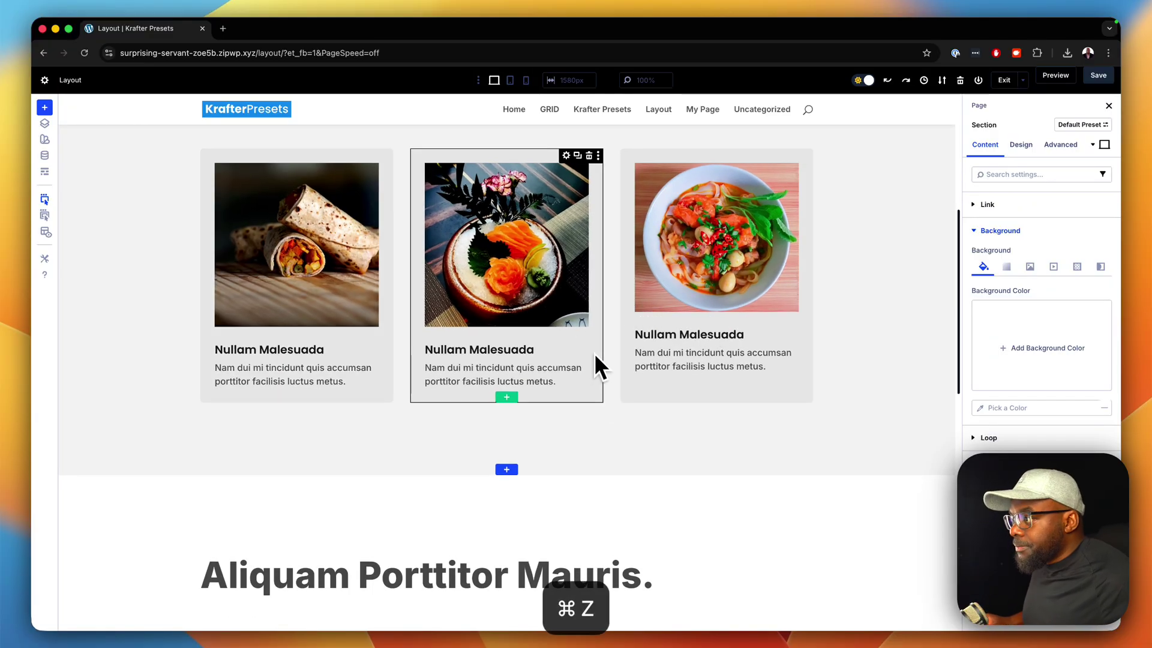
- Inspect the "Aliquam Porttitor Mauris." heading, trying an H1 text size of 50px before setting it to 5rem
scroll(667, 373, down, 5)
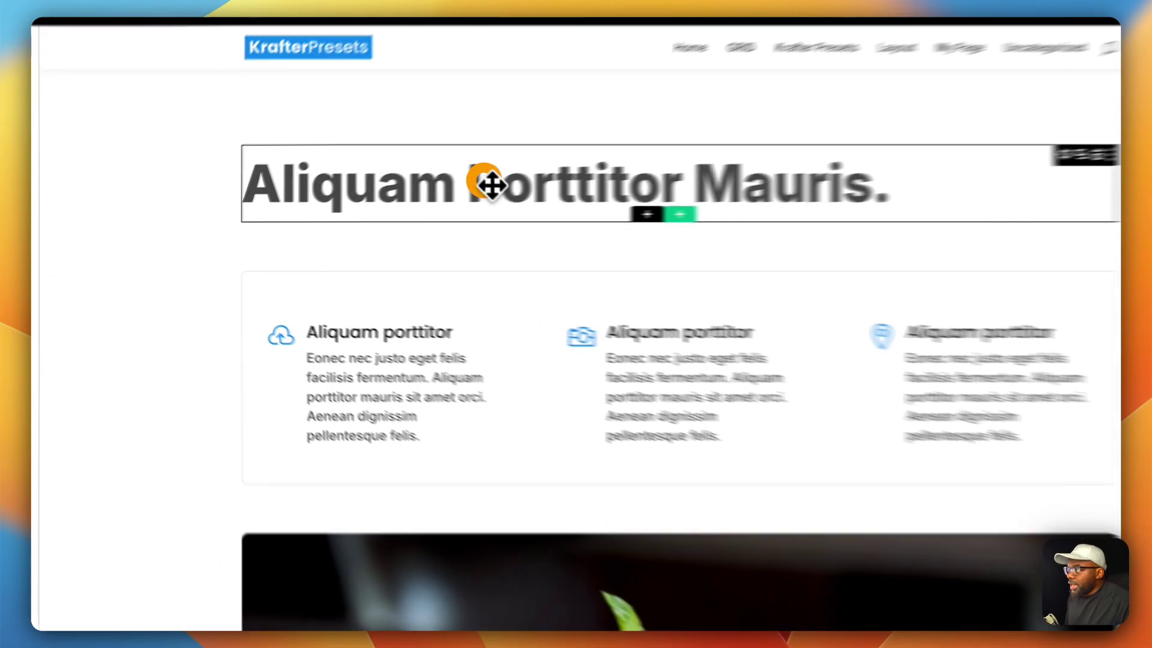
right_click(373, 202)
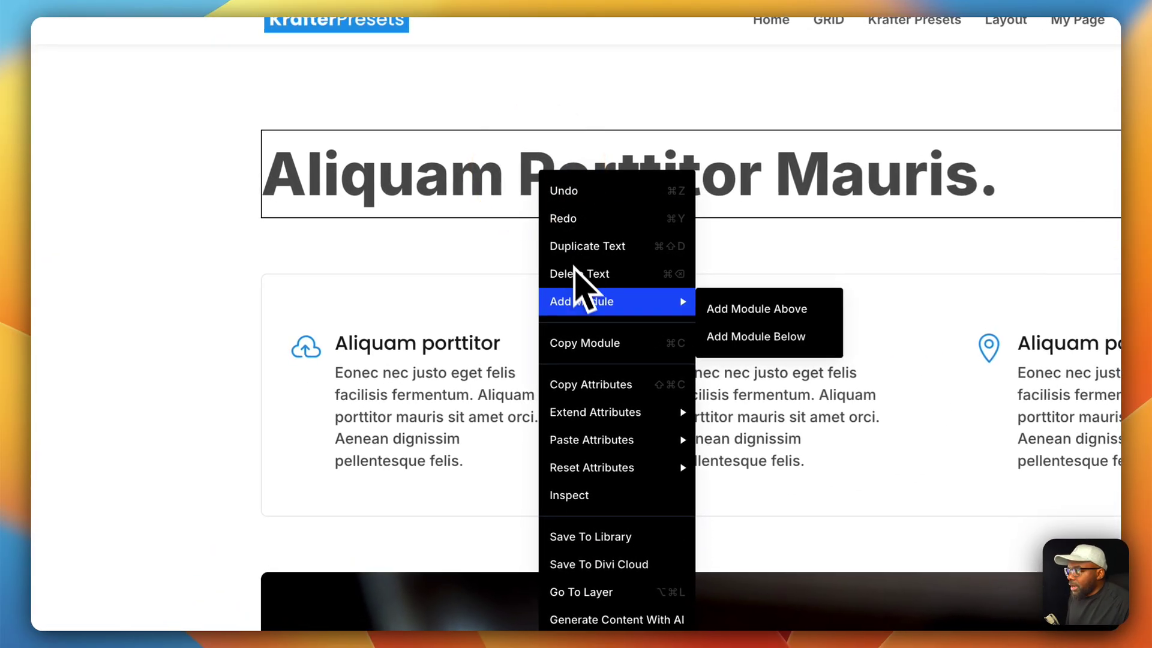
click(587, 492)
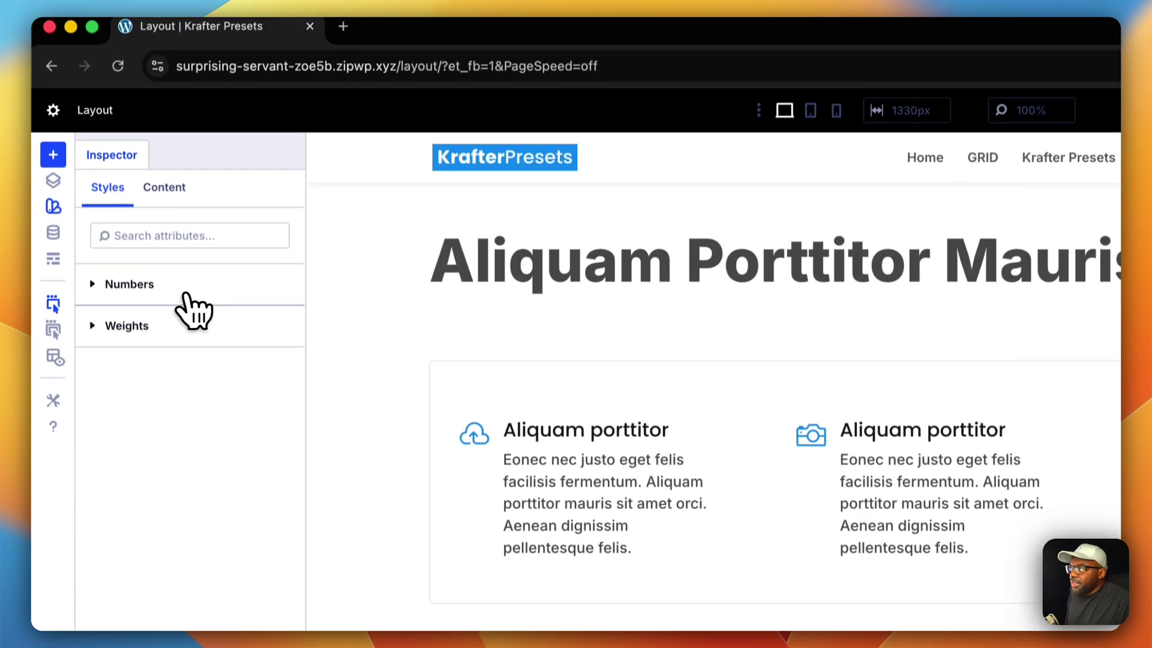
click(174, 285)
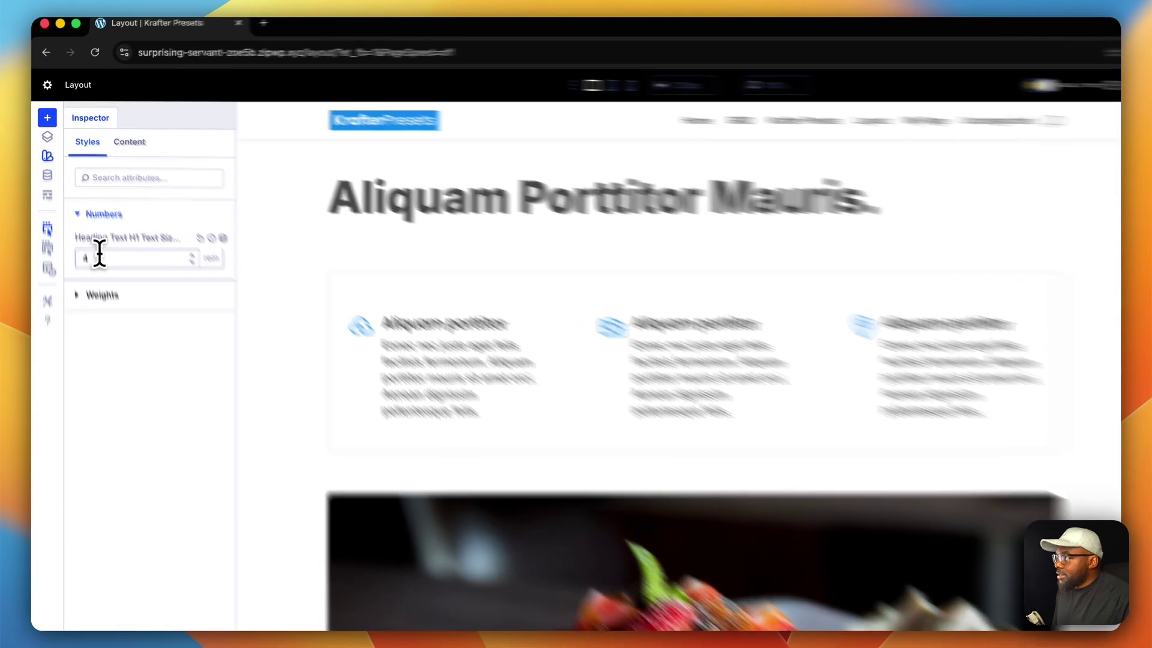
click(89, 223)
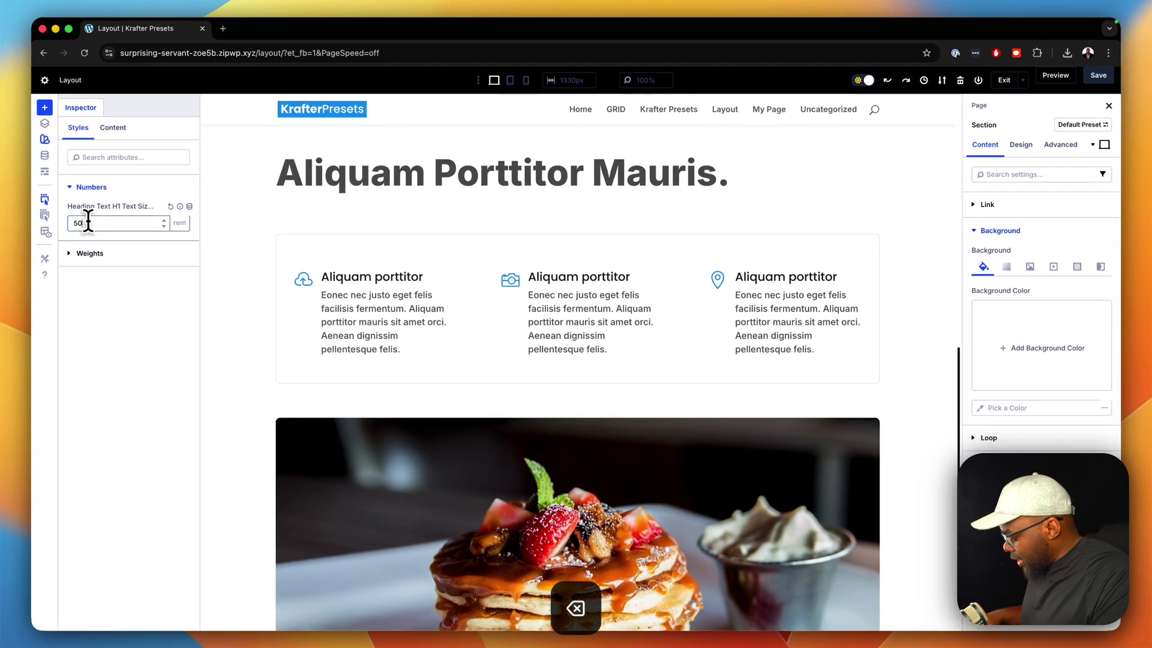
text(50px)
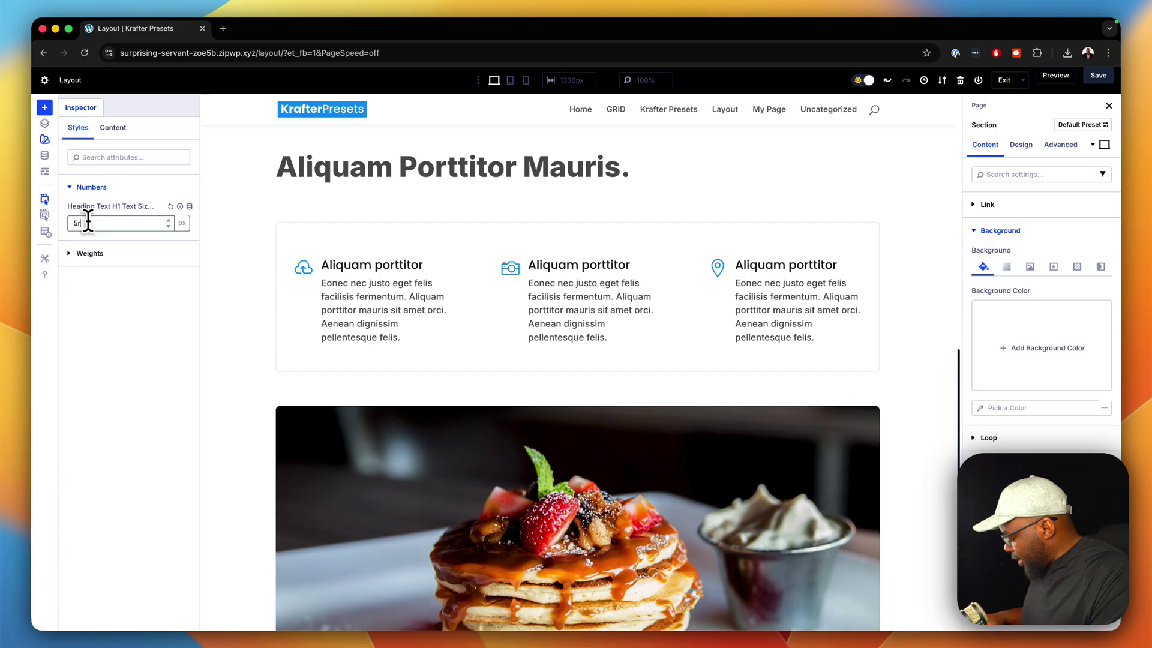
text(m)
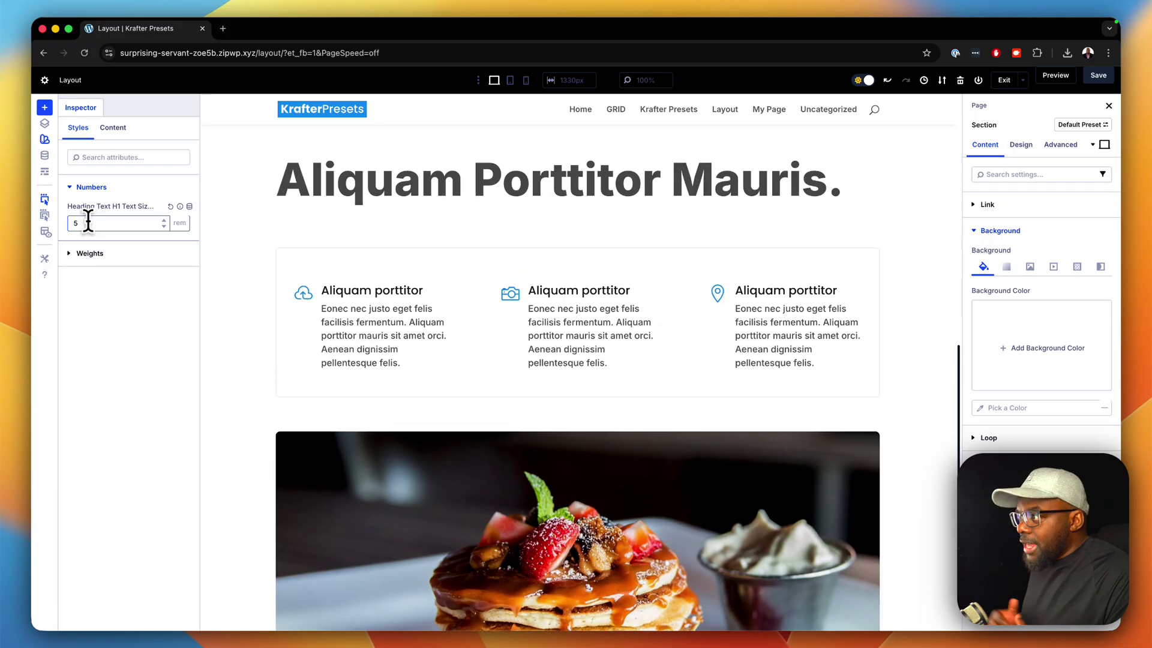
- Try the Semi Bold font weight on the "Aliquam Porttitor Mauris." heading before setting it to Light
click(91, 252)
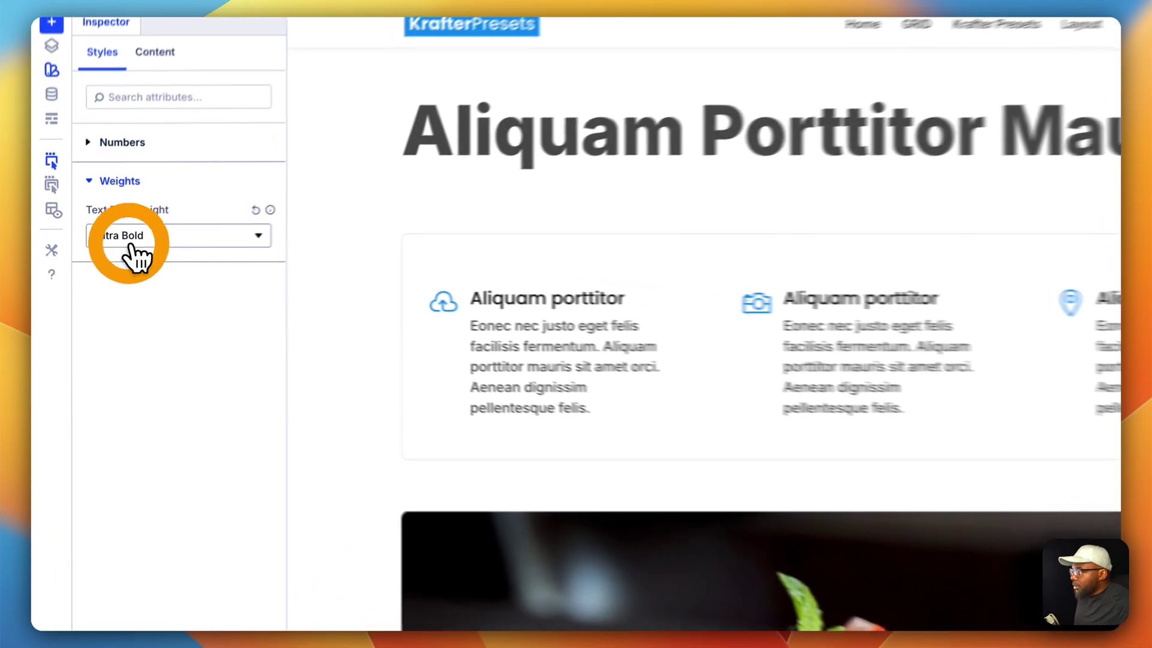
click(105, 253)
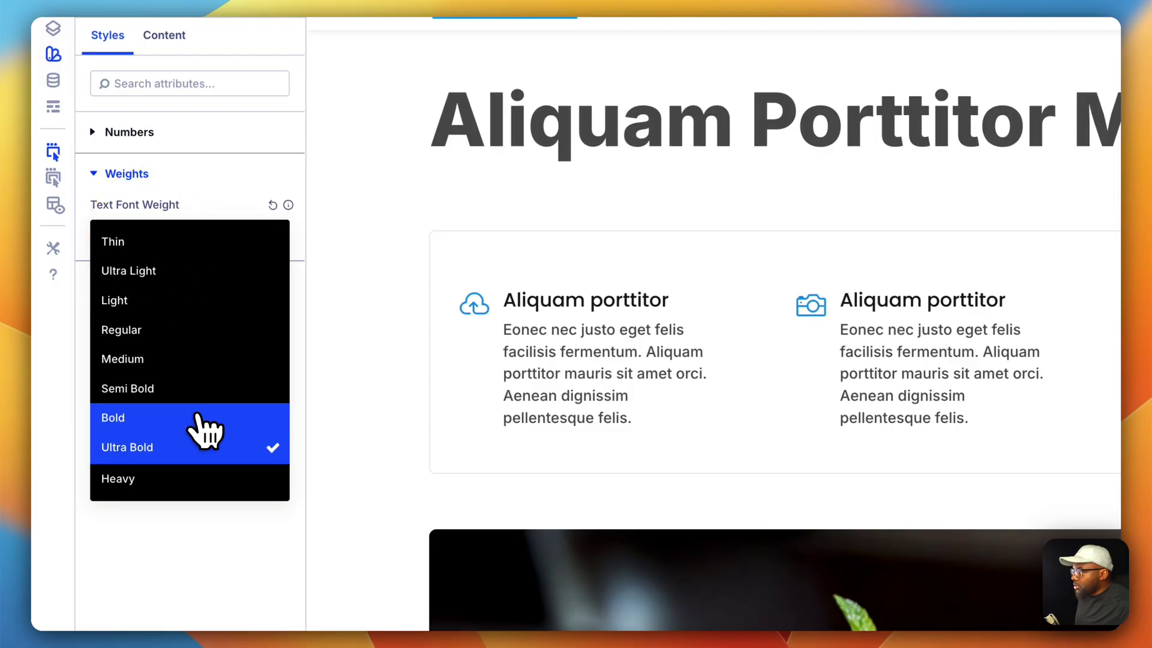
click(197, 390)
click(227, 232)
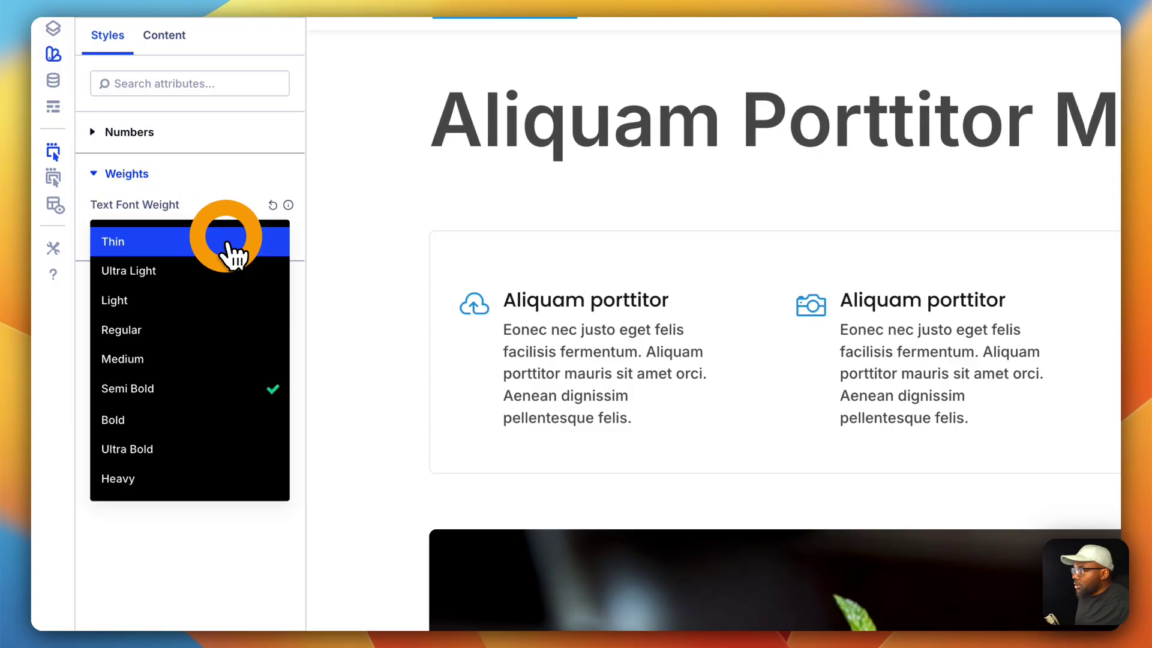
click(196, 302)
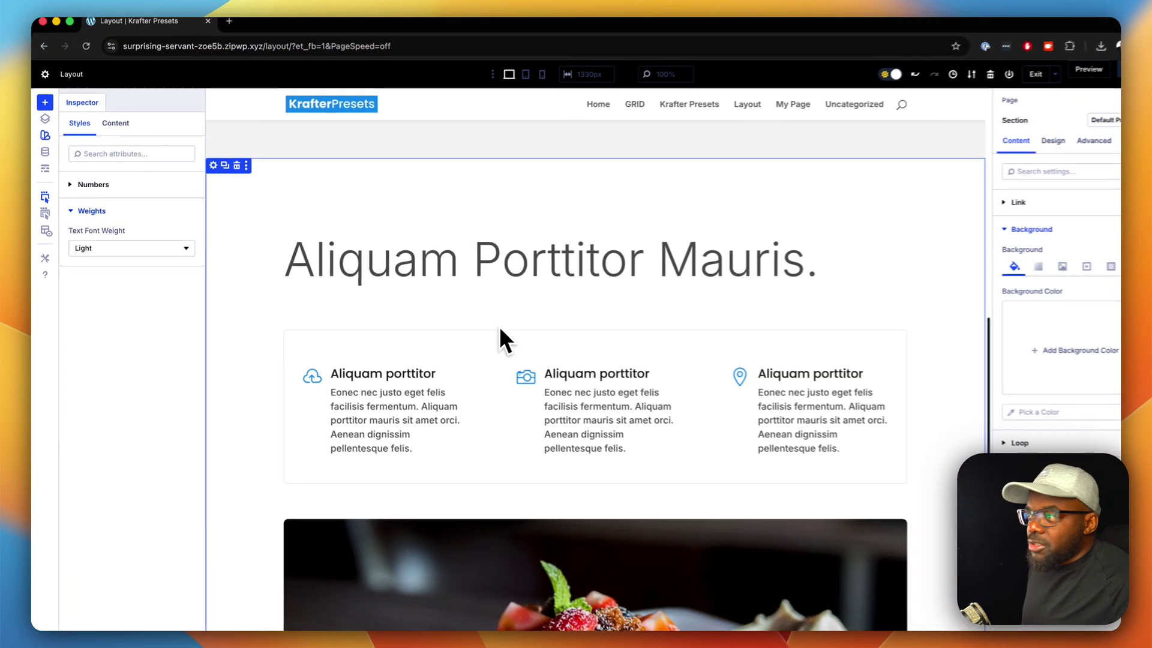
scroll(492, 326, up, 2)
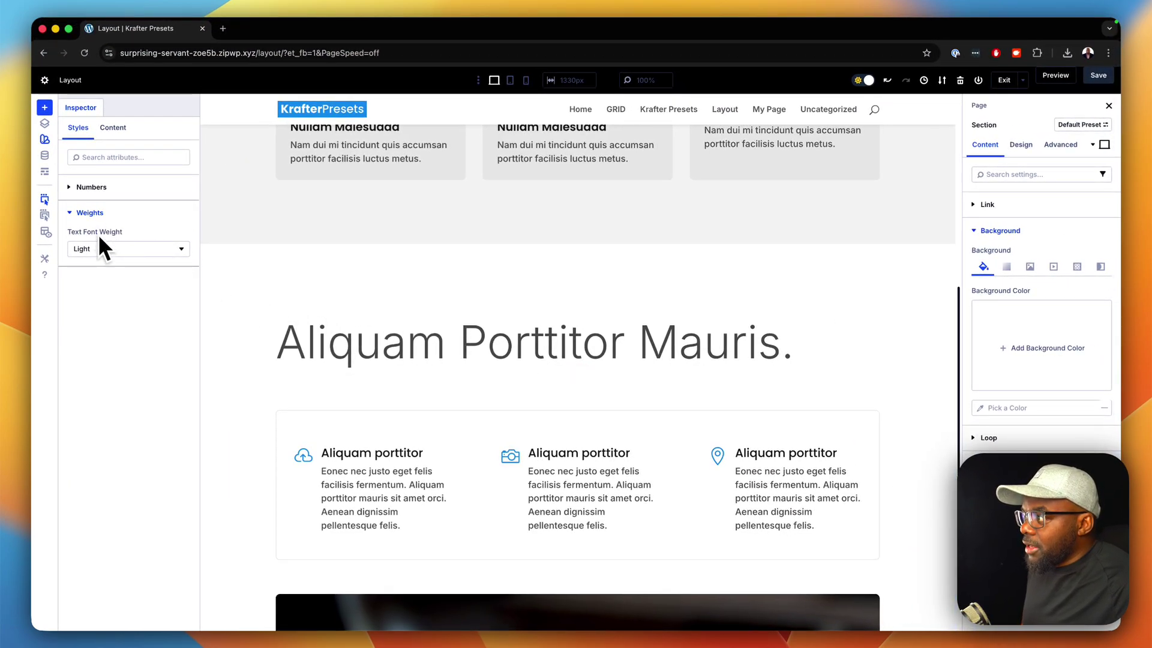
- Change the inspected heading's body text to "Aliquam Porttitor Maurise."
click(100, 188)
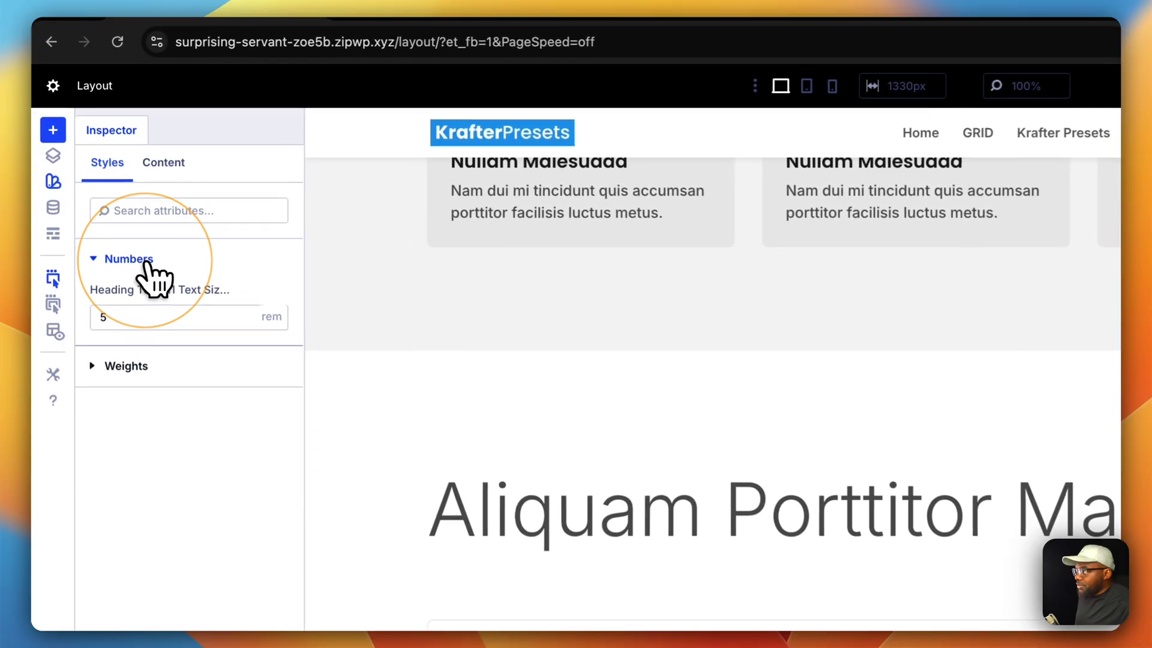
click(179, 163)
click(144, 258)
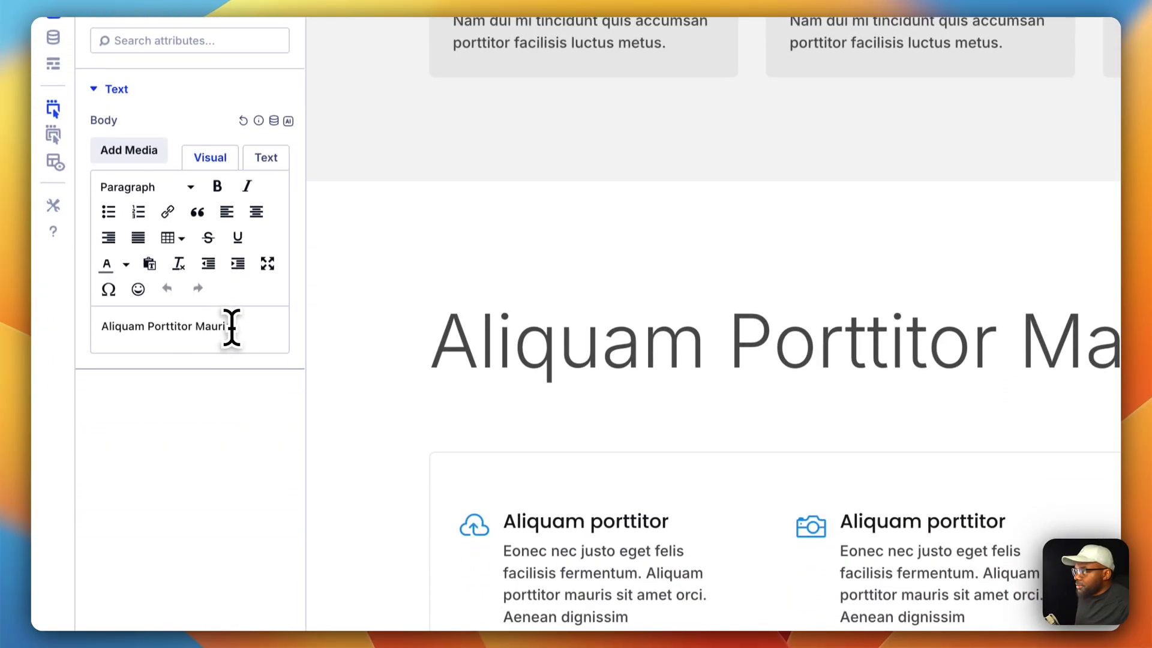
click(232, 498)
text(e)
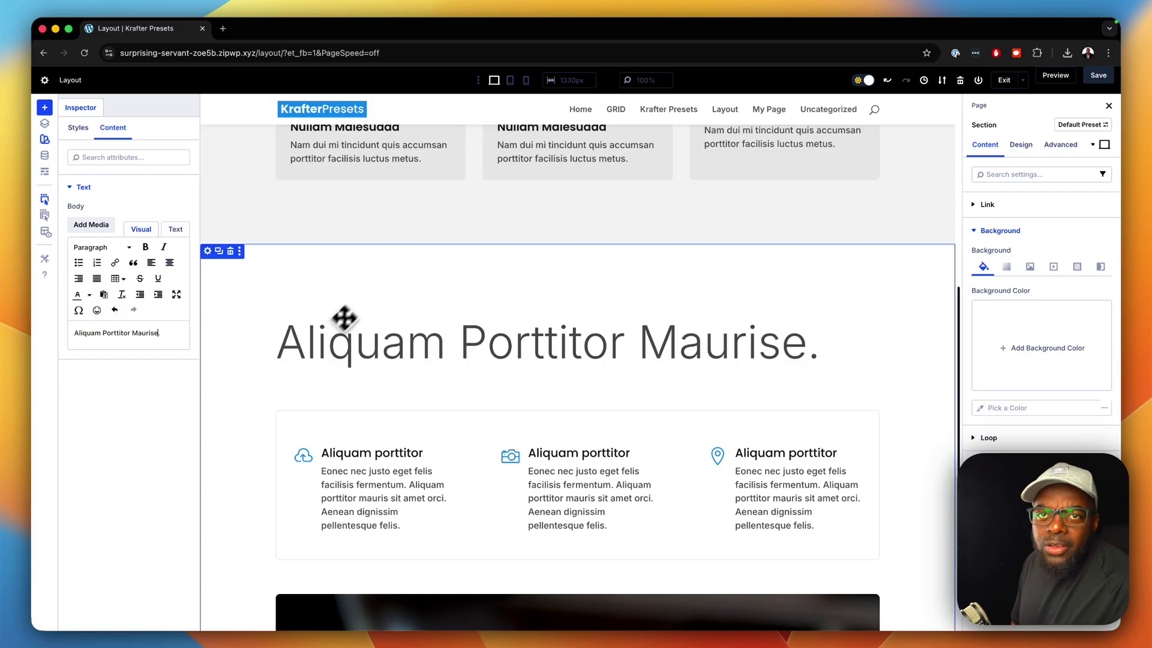
- Inspect the middle "Aliquam porttitor" blurb below the heading and replace its camera icon with the square icon containing horizontal lines
scroll(558, 354, down, 2)
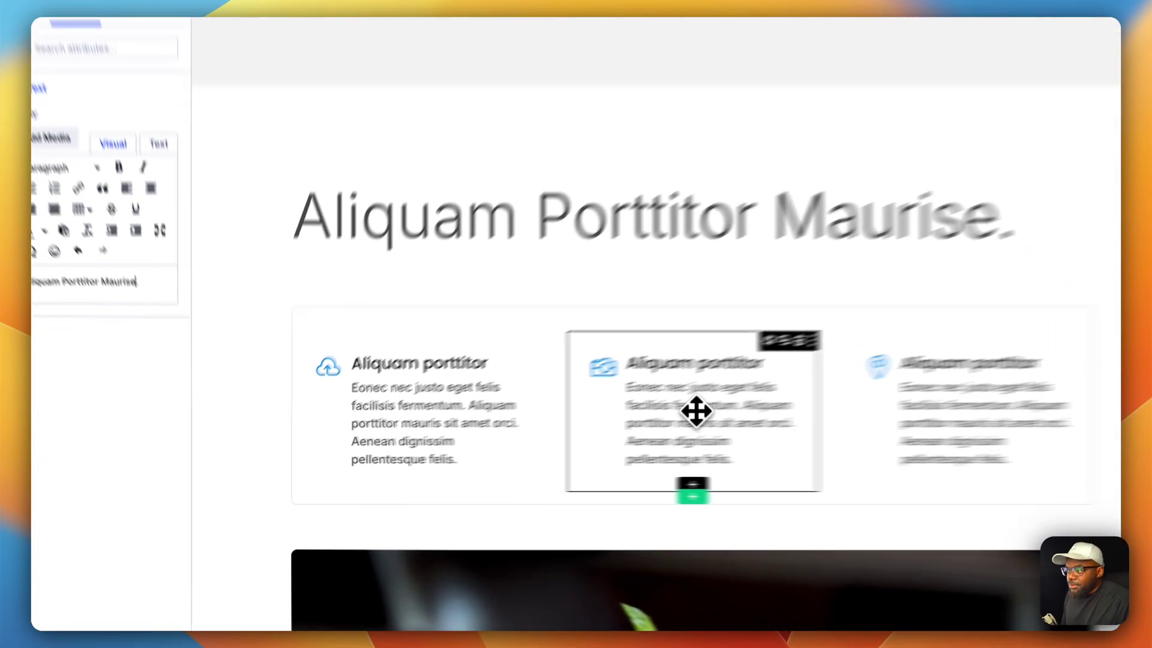
right_click(583, 430)
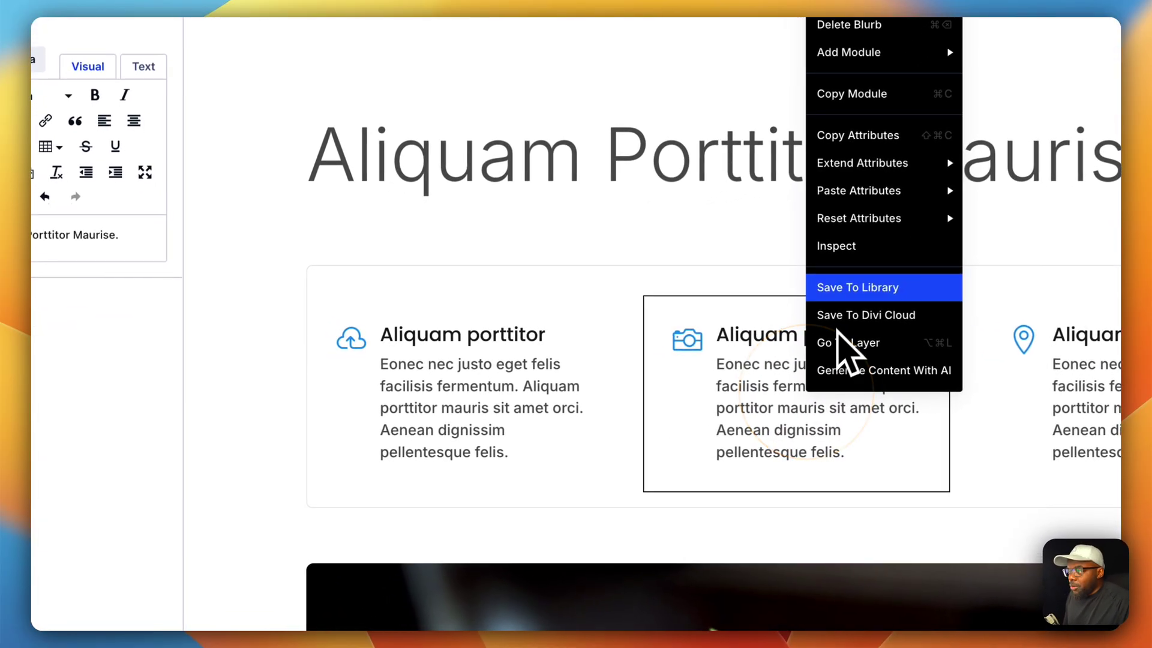
click(860, 253)
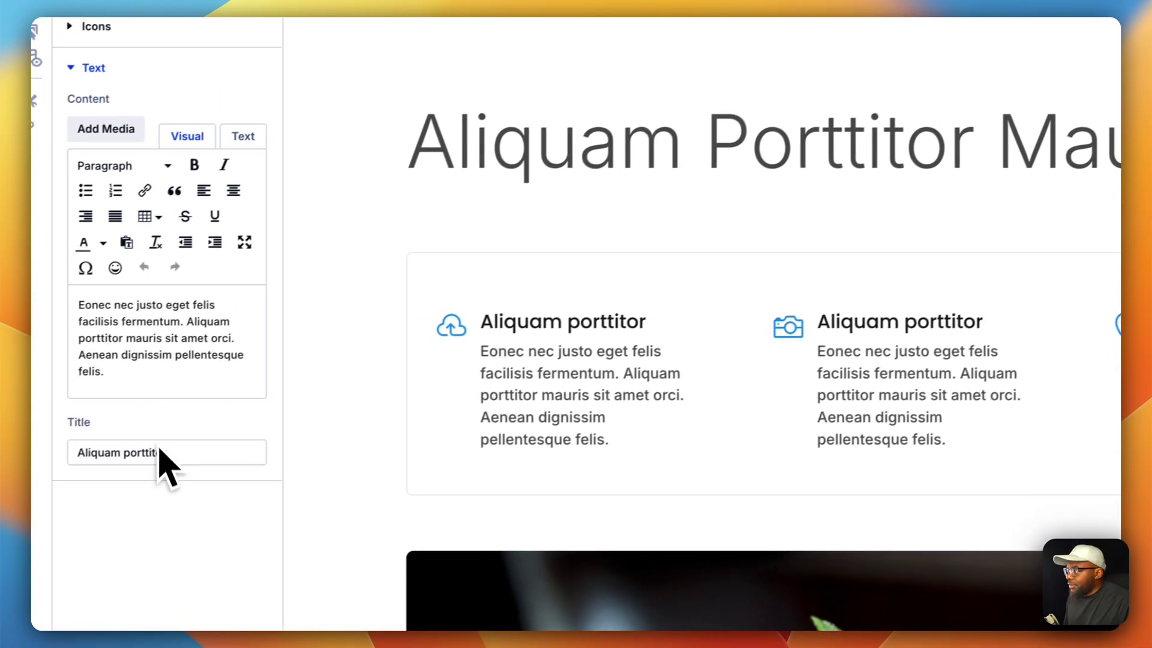
click(165, 24)
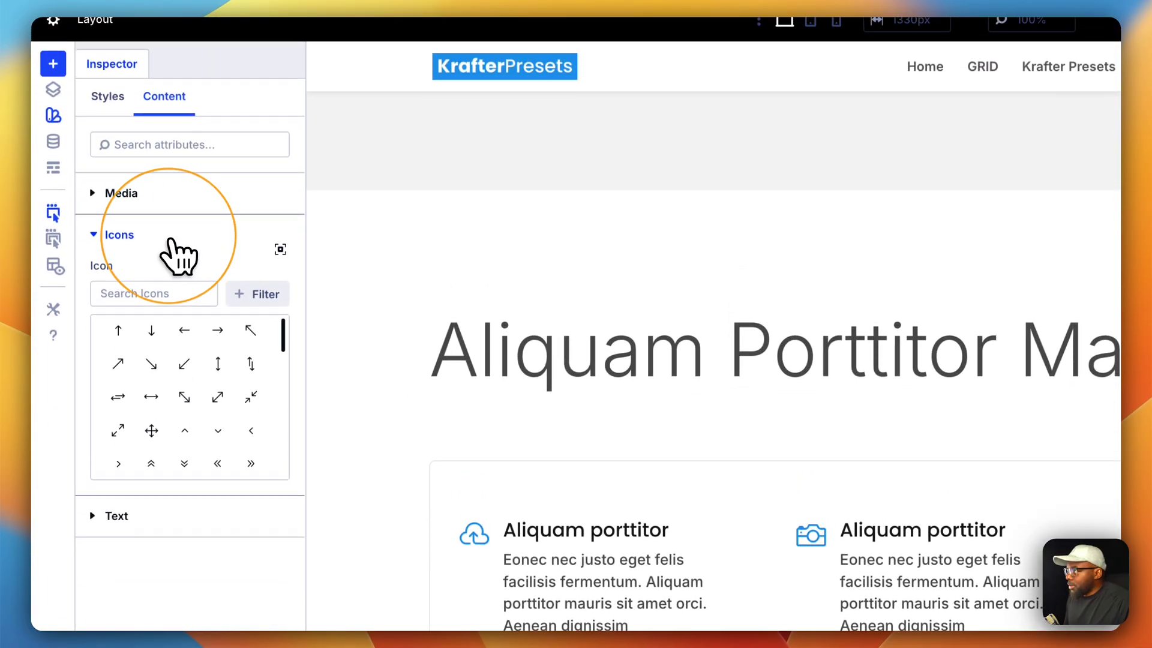
scroll(171, 390, down, 5)
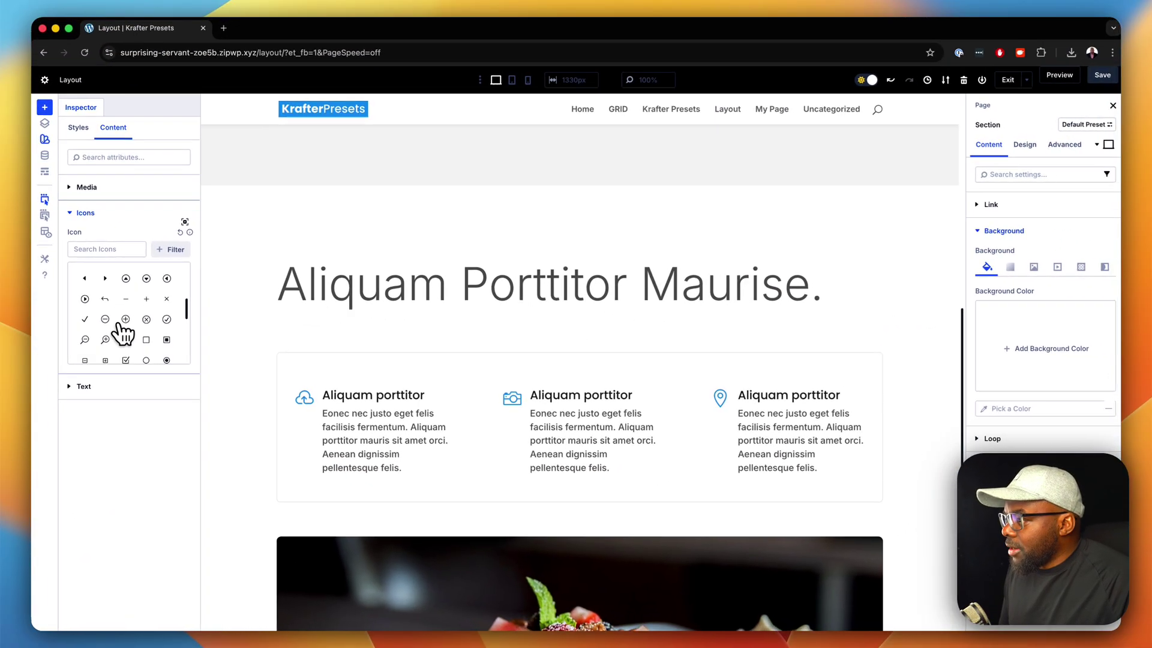
scroll(124, 330, down, 1)
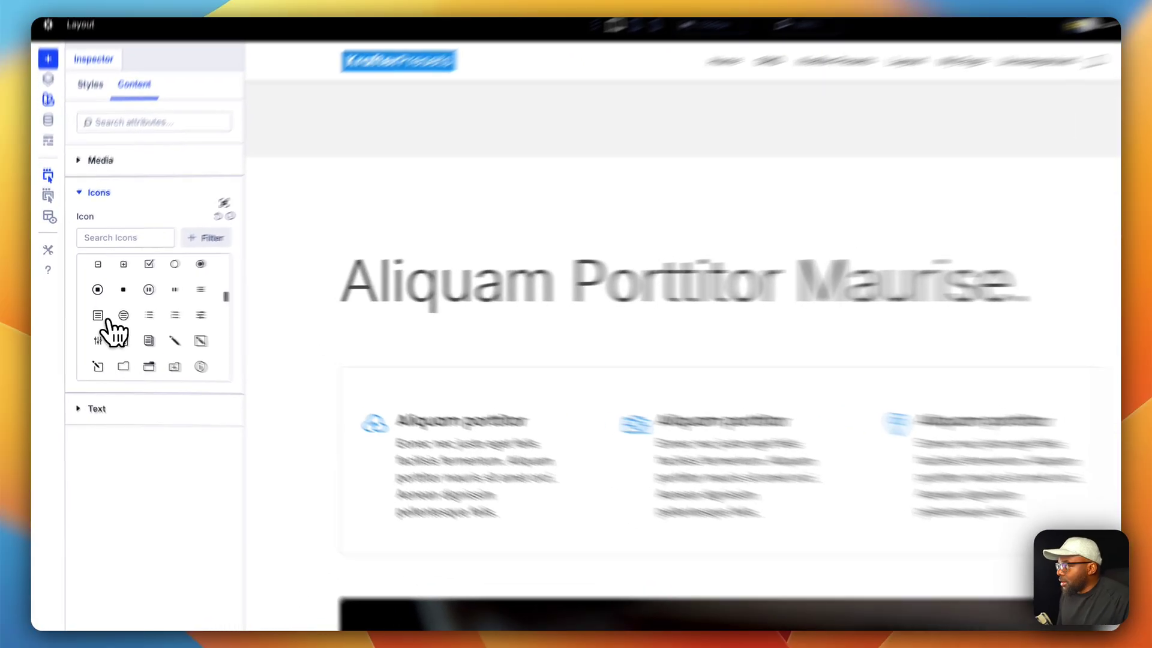
click(84, 311)
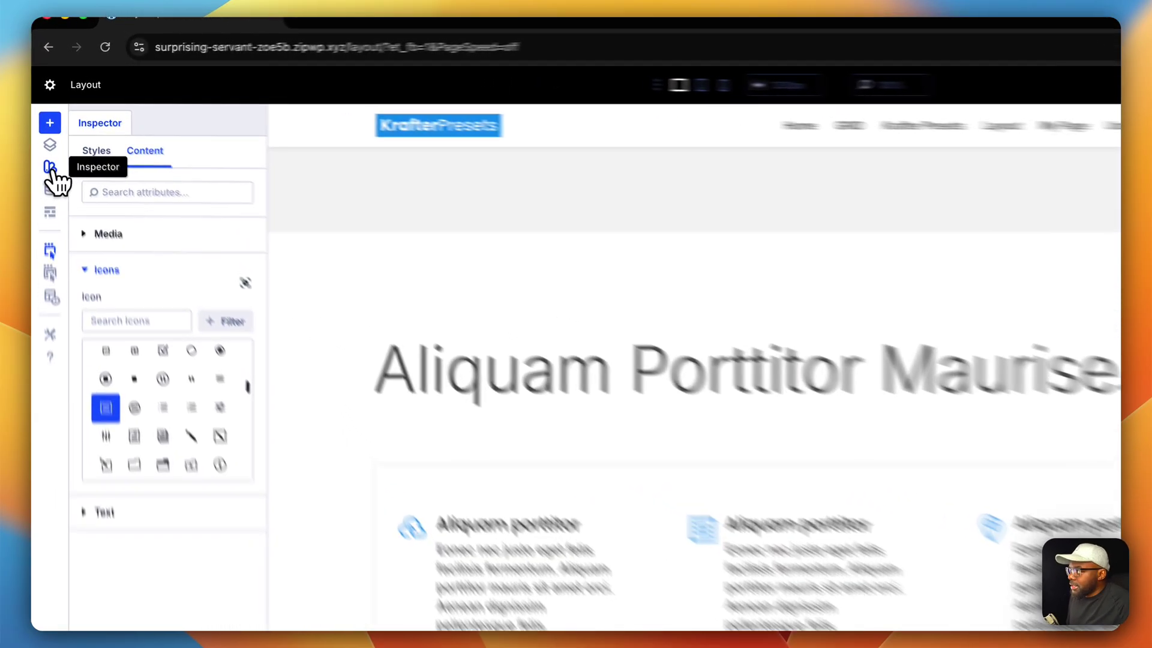
- Close the inspector and show the section's design settings
click(56, 152)
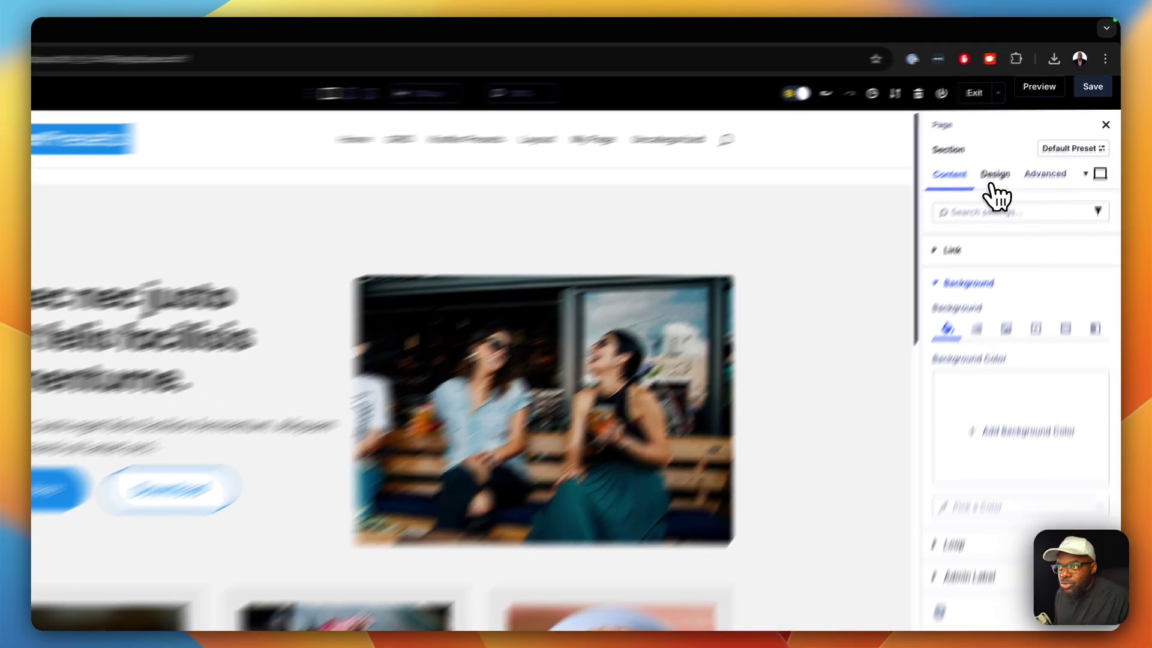
click(991, 180)
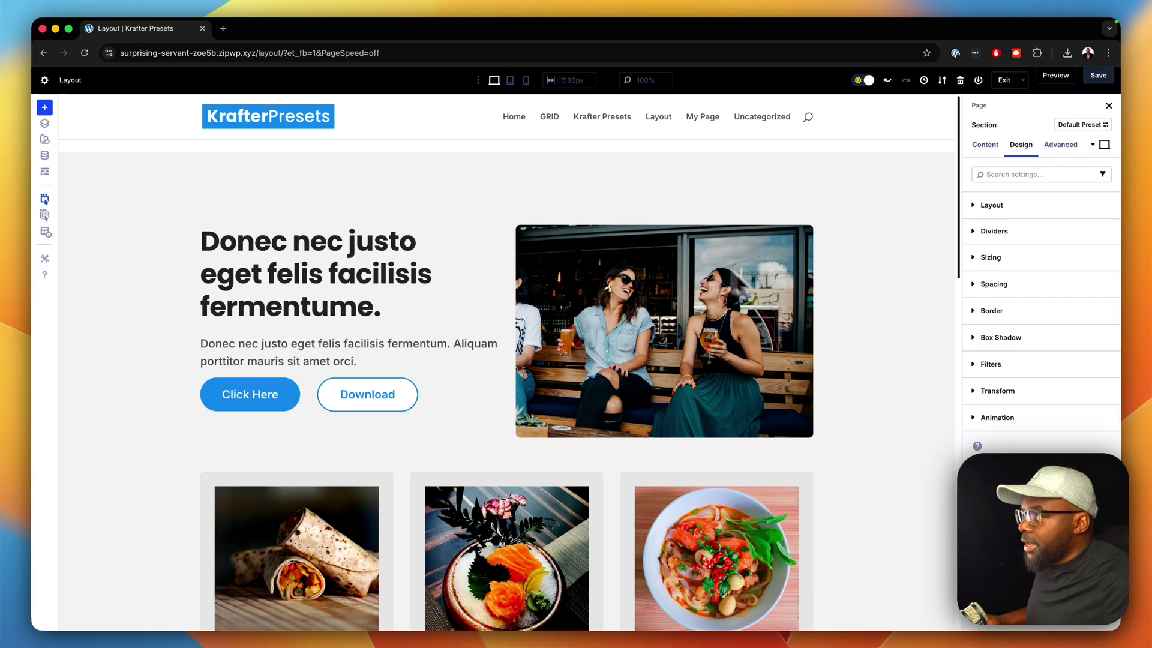
- View the courses page of diviuniversity.com in a new browser tab and return to the Layout page
click(222, 28)
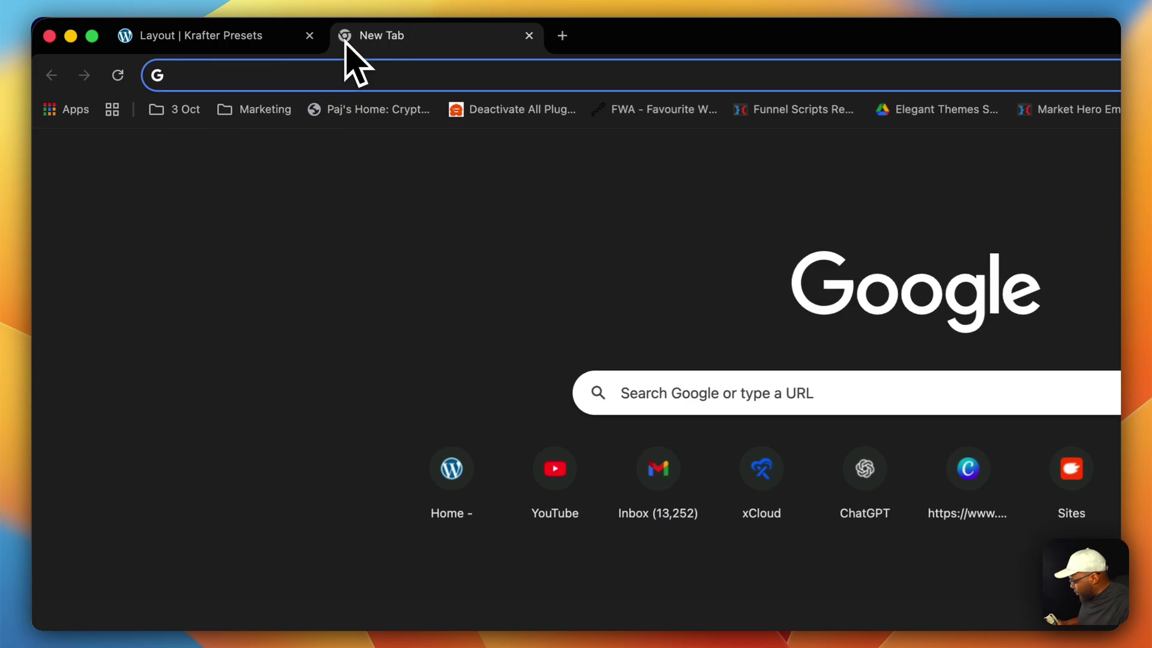
text(diviuniversity.com)
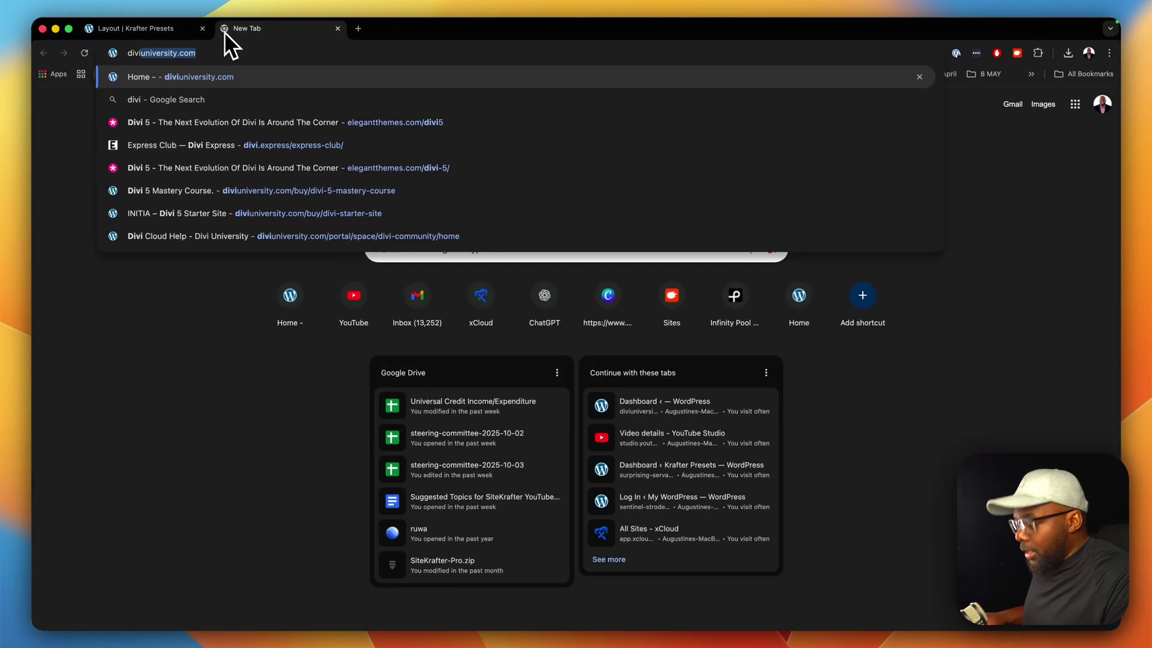
key(Return)
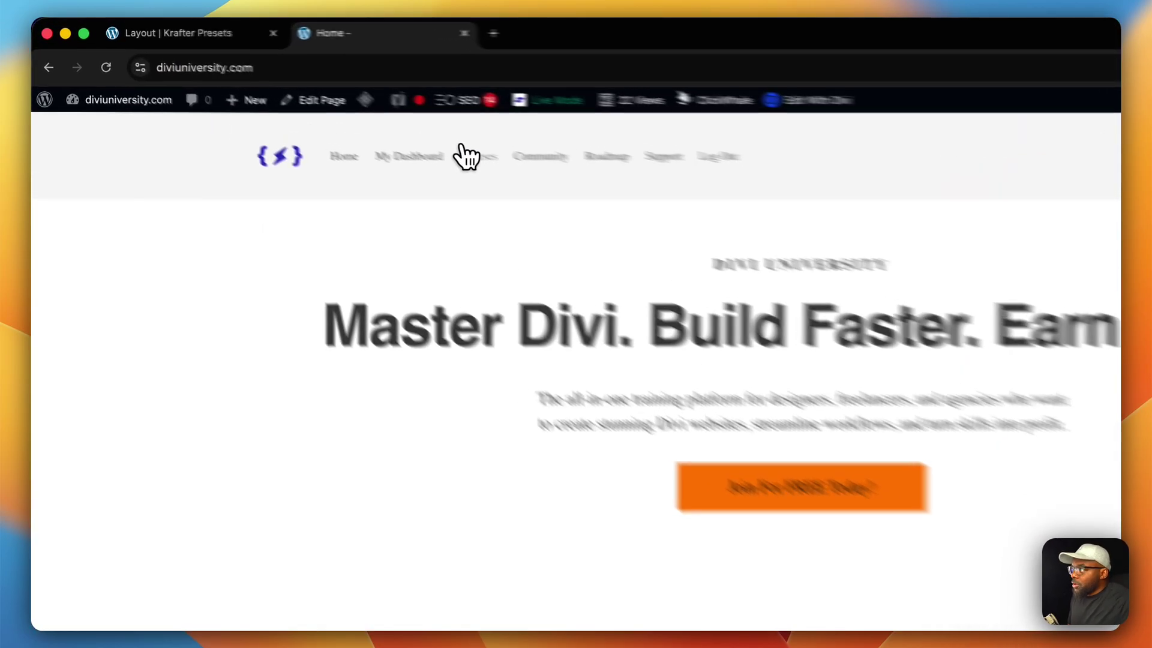
click(347, 115)
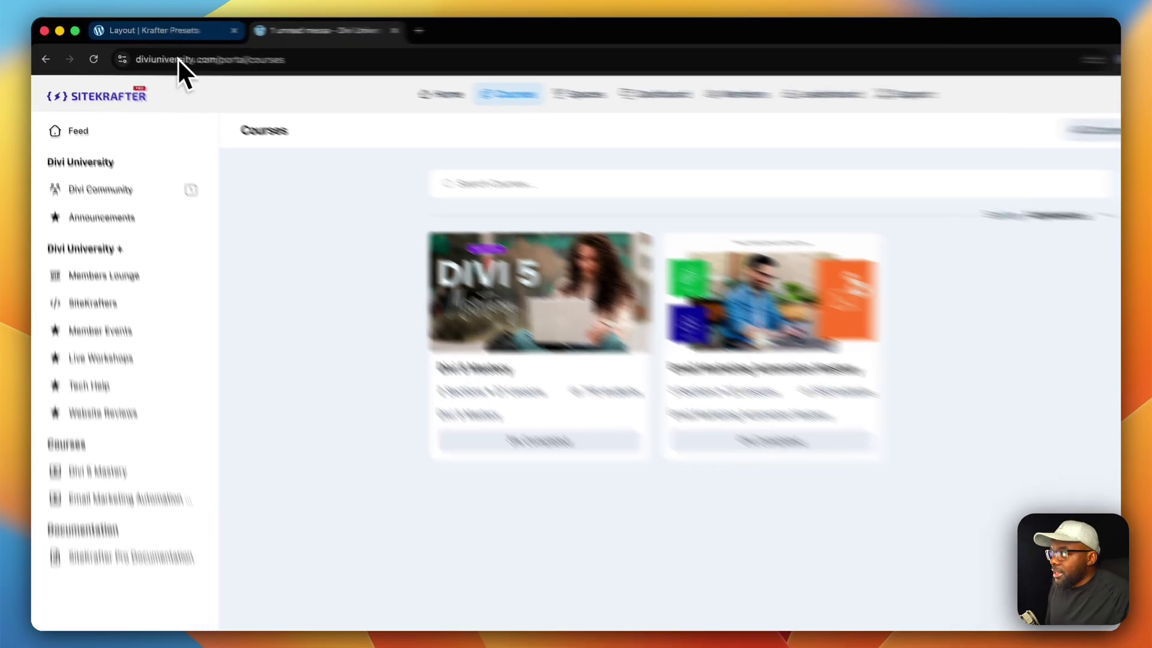
click(141, 33)
click(998, 330)
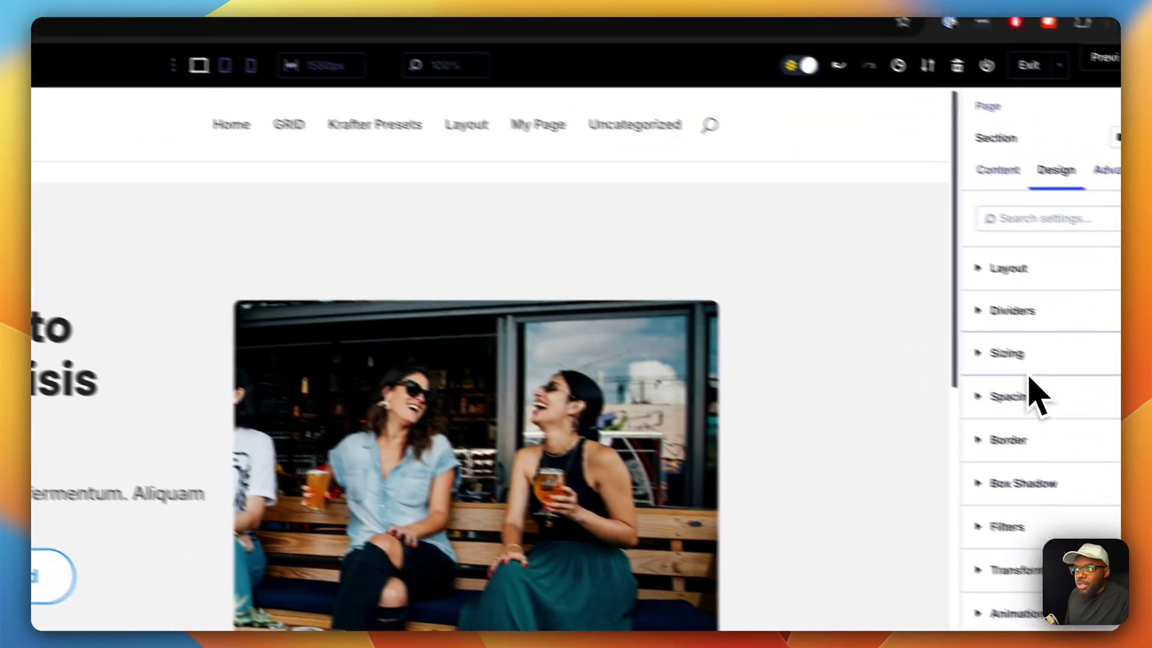